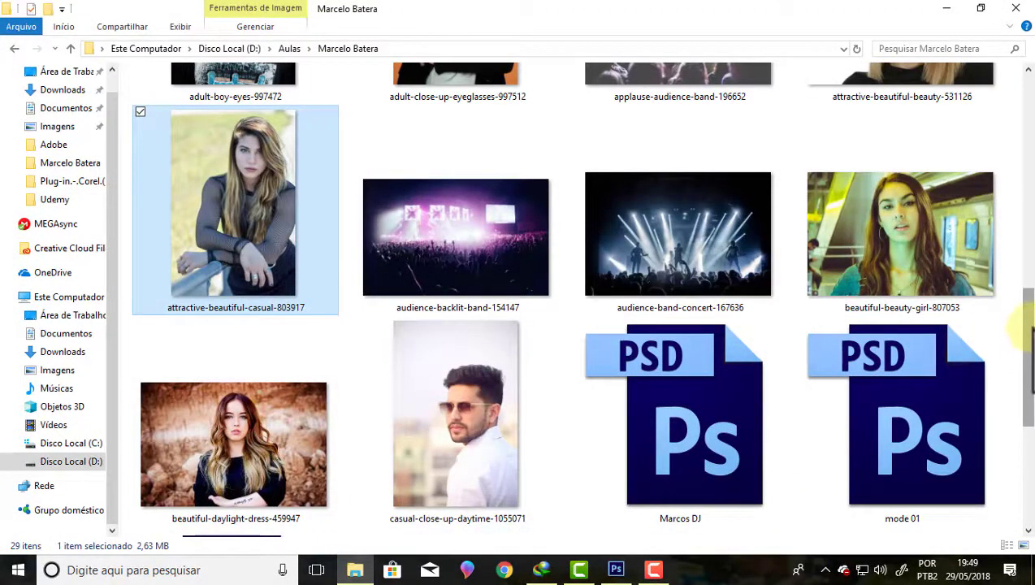
Find attractive-beautiful-casual-803917 among the File Explorer thumbnails and drag it onto Photoshop
{"action": "left_click_drag", "start_coordinate": [1028, 329], "coordinate": [1028, 91]}
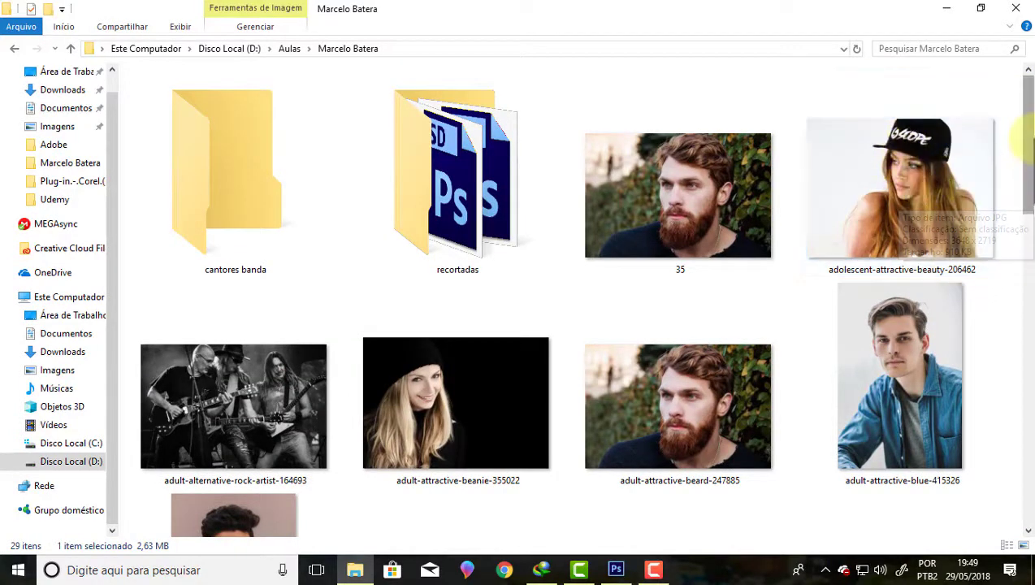
{"action": "left_click_drag", "start_coordinate": [1026, 138], "coordinate": [1027, 307]}
{"action": "scroll", "coordinate": [1026, 308], "scroll_direction": "up", "scroll_amount": 1}
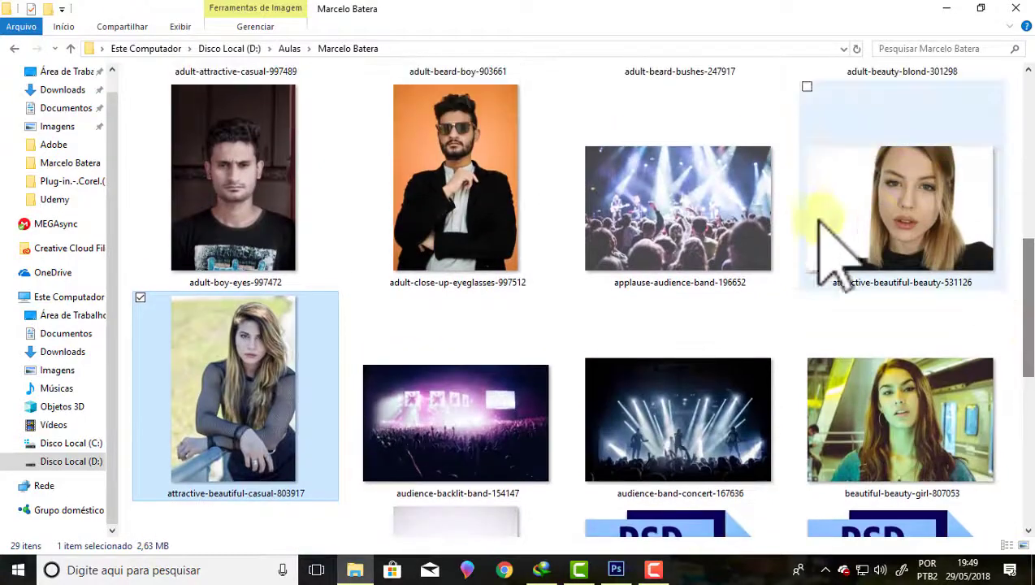
{"action": "scroll", "coordinate": [1026, 289], "scroll_direction": "up", "scroll_amount": 1}
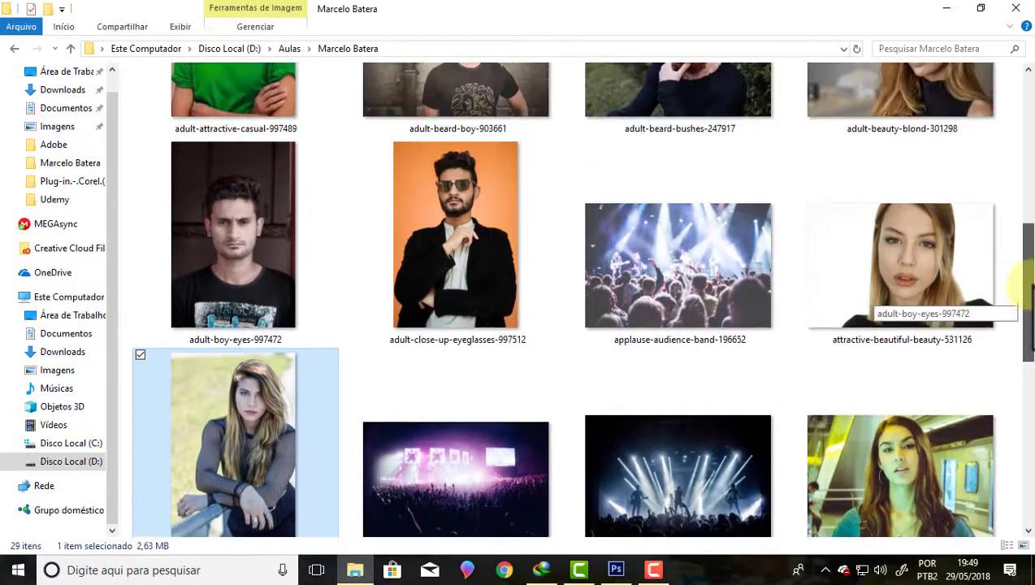
{"action": "left_click_drag", "start_coordinate": [1026, 292], "coordinate": [1027, 218]}
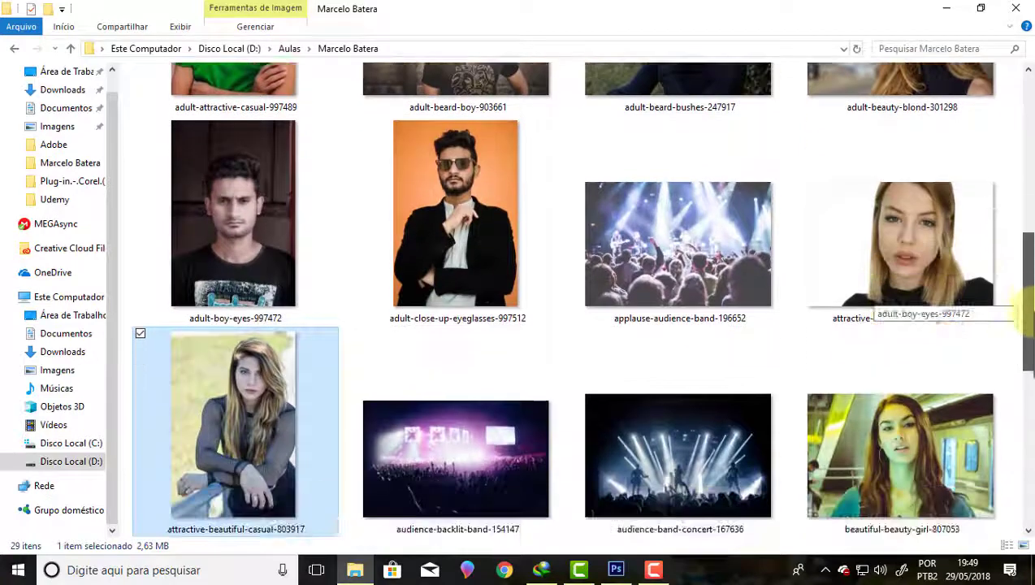
{"action": "left_click_drag", "start_coordinate": [1027, 218], "coordinate": [1025, 341]}
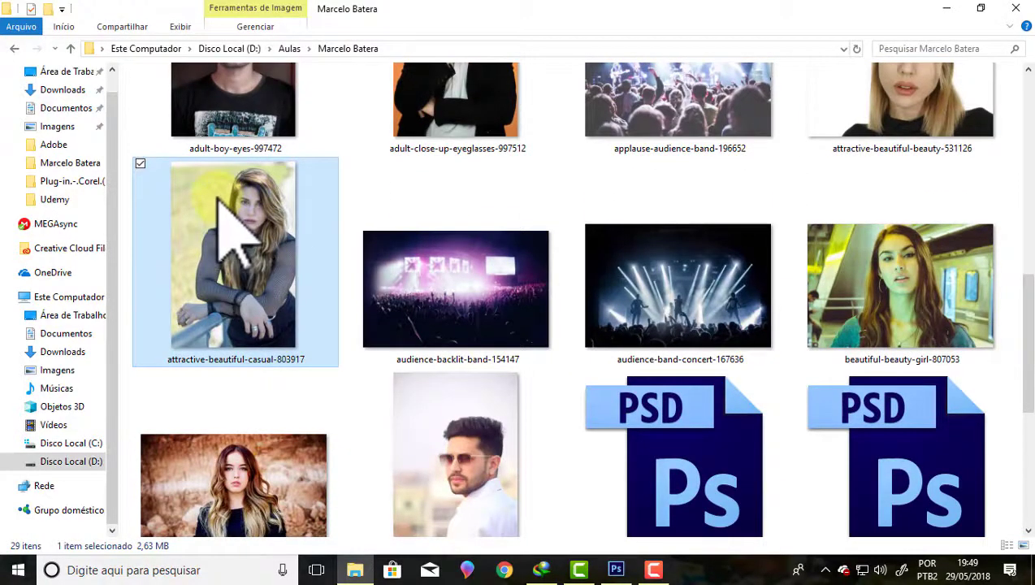
{"action": "mouse_move", "coordinate": [218, 196]}
{"action": "left_mouse_down"}
{"action": "mouse_move", "coordinate": [612, 574]}
{"action": "mouse_move", "coordinate": [400, 272]}
{"action": "left_mouse_up"}
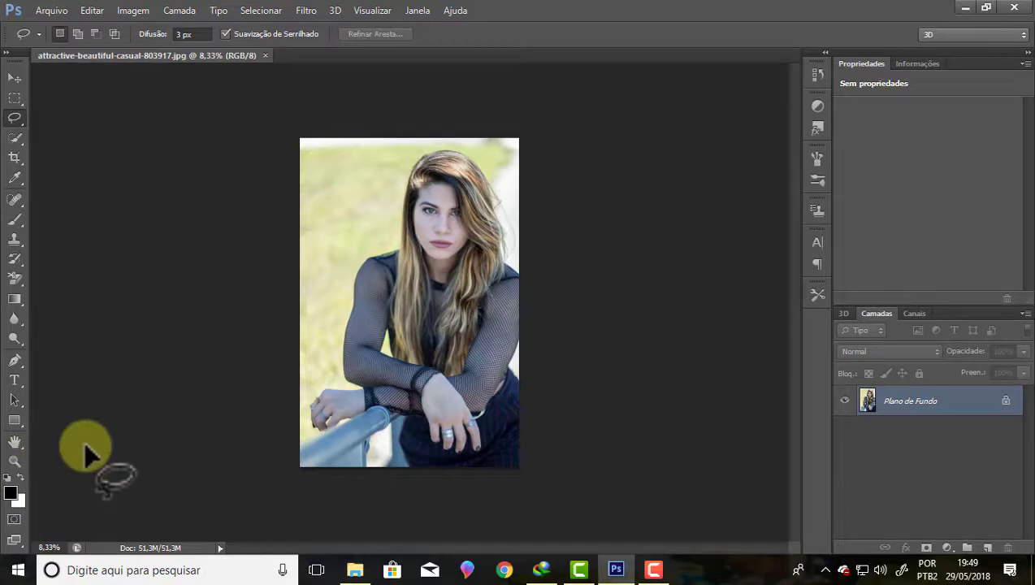
Fit the whole attractive-beautiful-casual-803917.jpg photo to the window with Ctrl+0
{"action": "key", "text": "ctrl+0"}
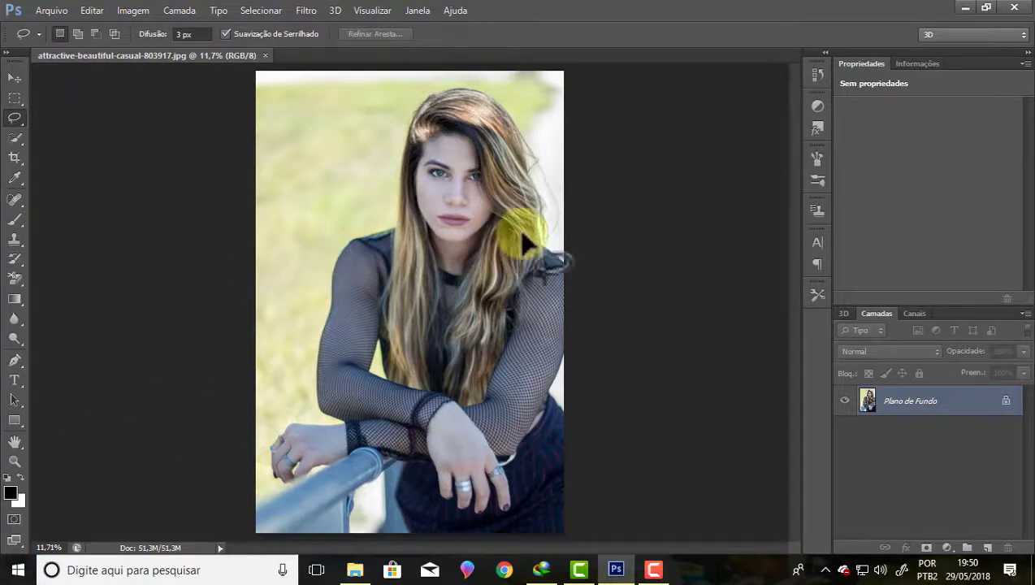
Duplicate the Plano de Fundo layer to create Plano de Fundo cópia
{"action": "right_click", "coordinate": [933, 407]}
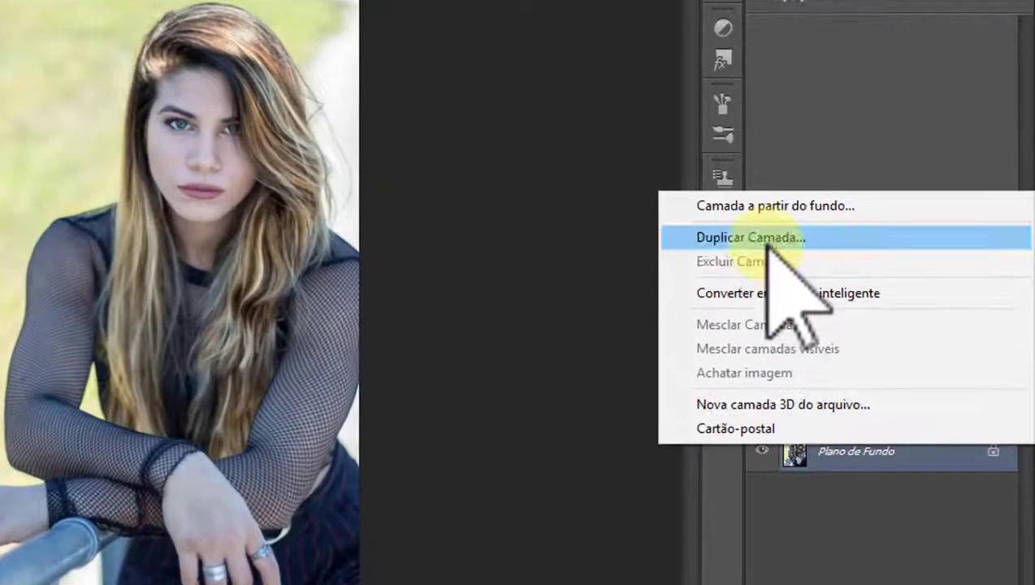
{"action": "left_click", "coordinate": [845, 253]}
{"action": "left_click", "coordinate": [486, 122]}
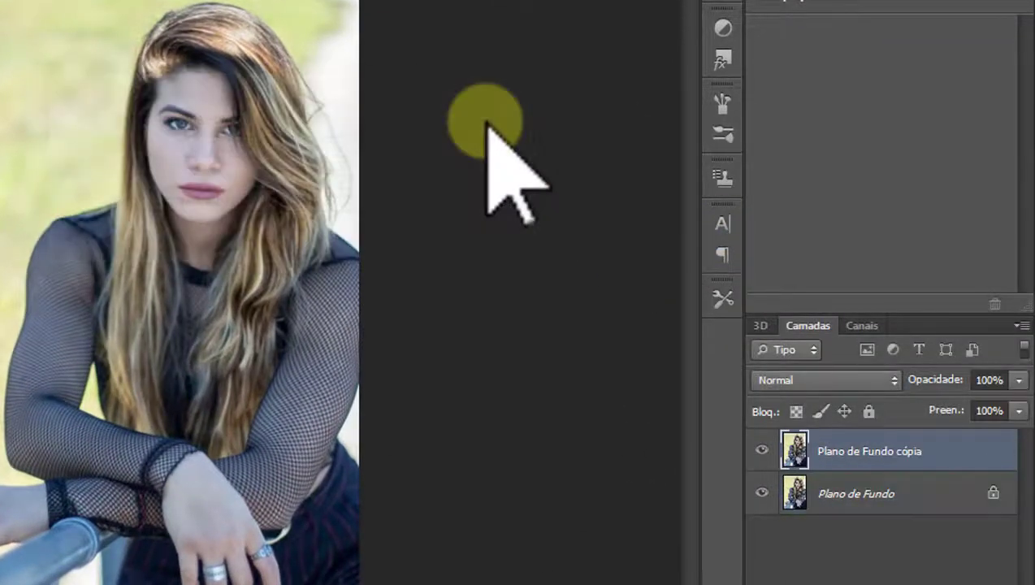
Add a Cor sólida fill layer above the original background, first set to green
{"action": "left_click", "coordinate": [947, 497]}
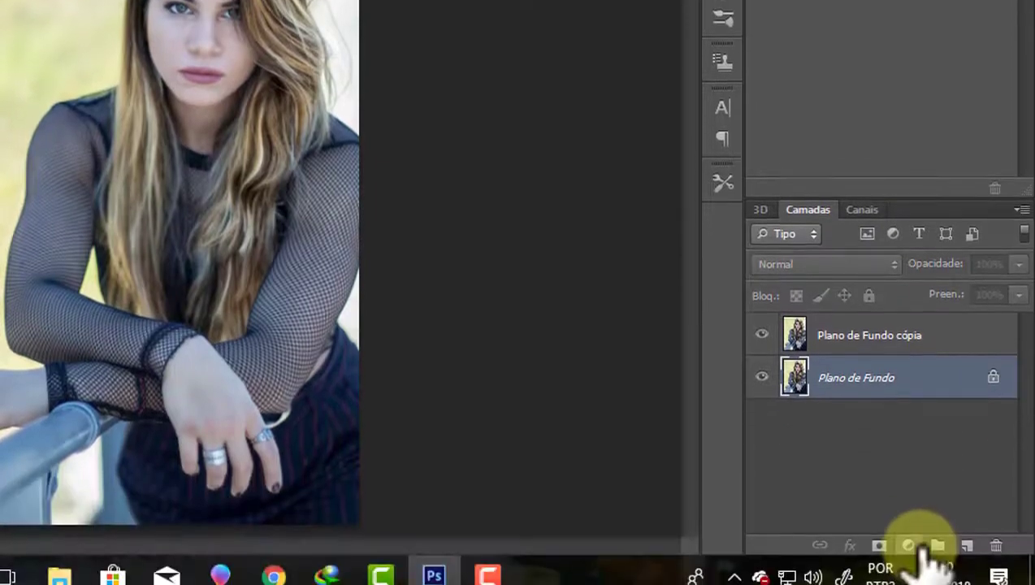
{"action": "left_click", "coordinate": [911, 534]}
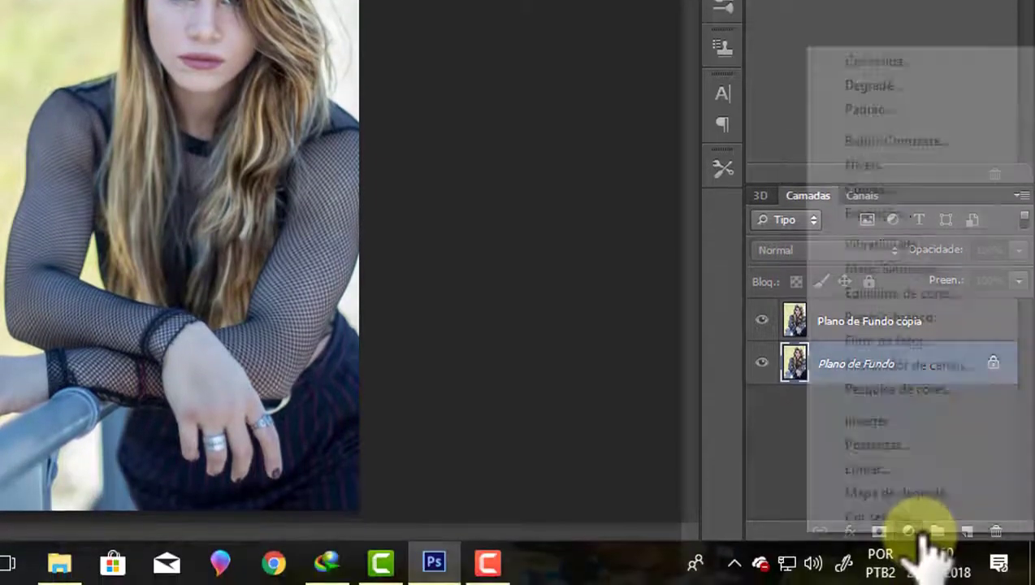
{"action": "left_click", "coordinate": [876, 63]}
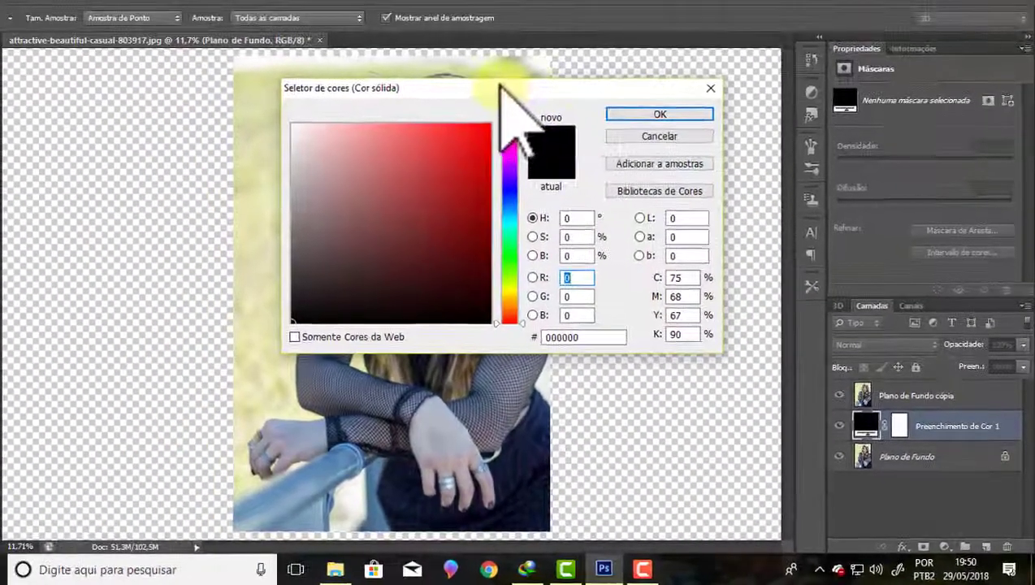
{"action": "left_click_drag", "start_coordinate": [502, 86], "coordinate": [828, 49]}
{"action": "left_click", "coordinate": [836, 199]}
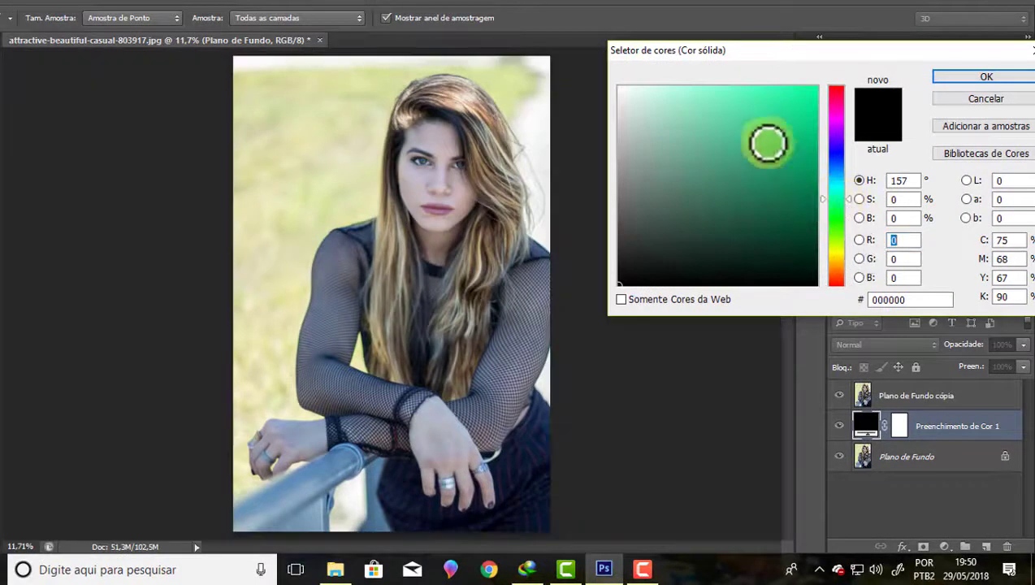
{"action": "left_click_drag", "start_coordinate": [767, 143], "coordinate": [817, 87]}
{"action": "left_click_drag", "start_coordinate": [837, 201], "coordinate": [837, 210]}
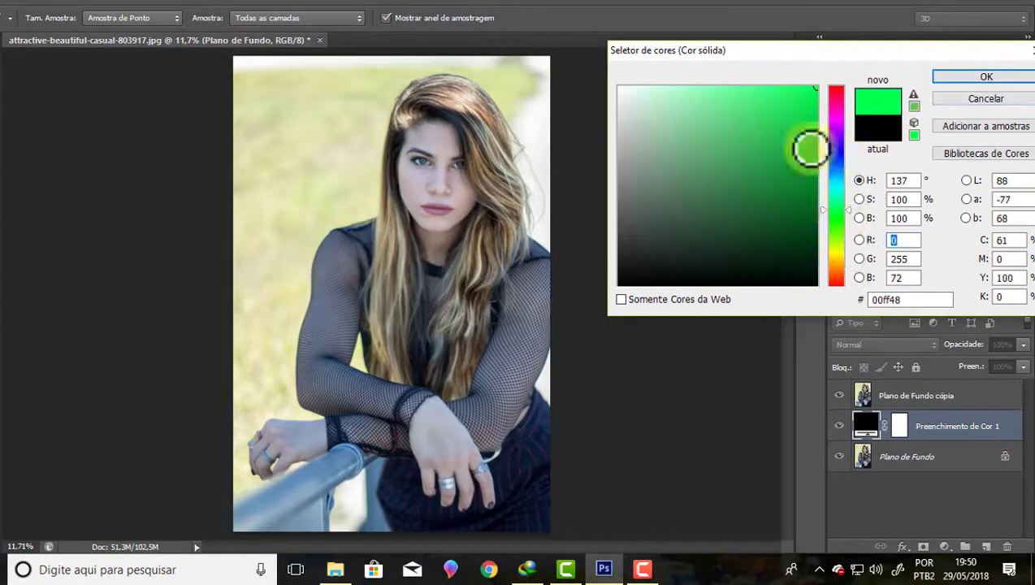
{"action": "left_click", "coordinate": [816, 89]}
{"action": "left_click", "coordinate": [975, 76]}
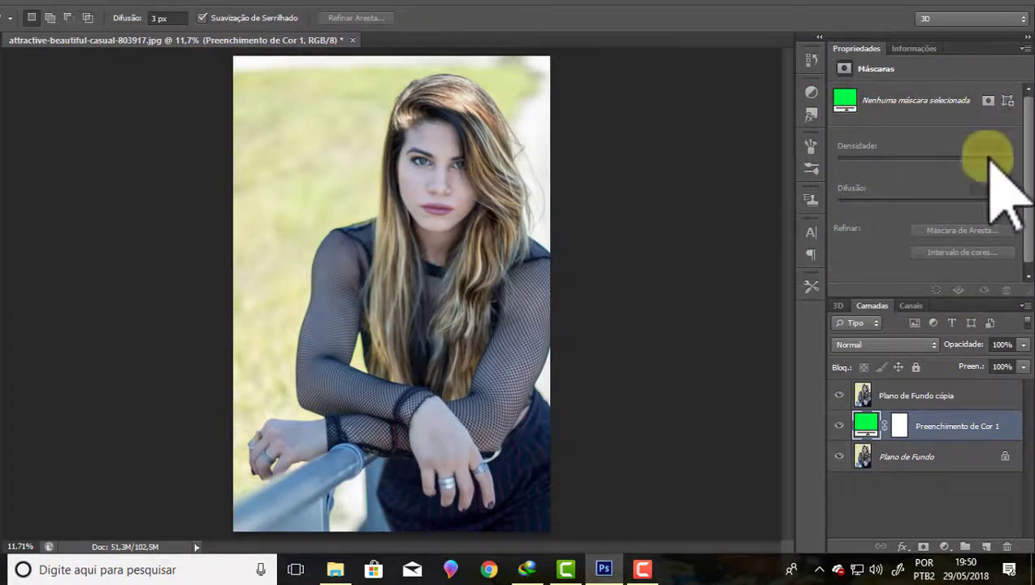
Change the fill colour to blue (0d63e5) and select the Plano de Fundo cópia layer
{"action": "double_click", "coordinate": [866, 424]}
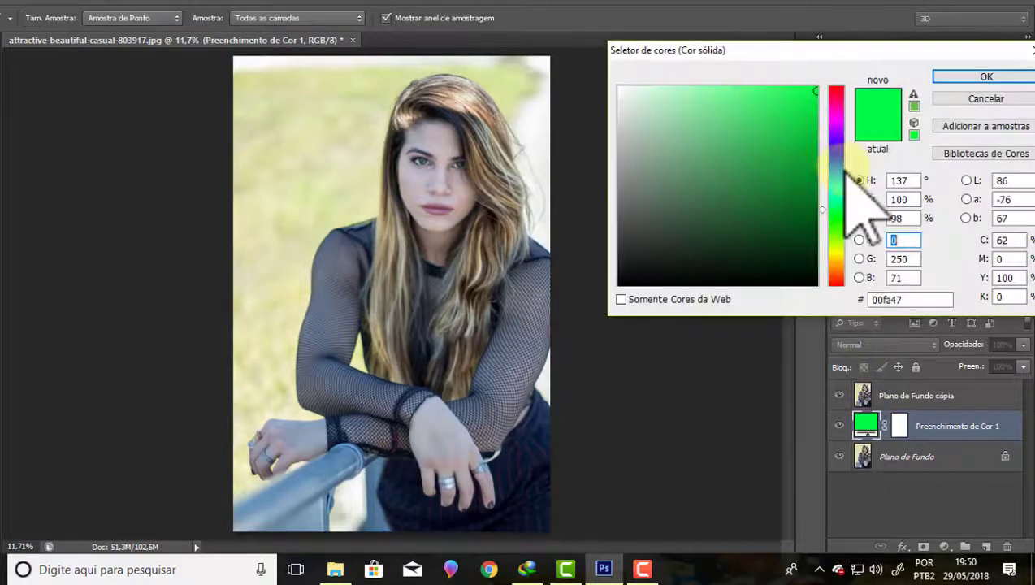
{"action": "left_click_drag", "start_coordinate": [837, 207], "coordinate": [836, 163]}
{"action": "left_click", "coordinate": [806, 106]}
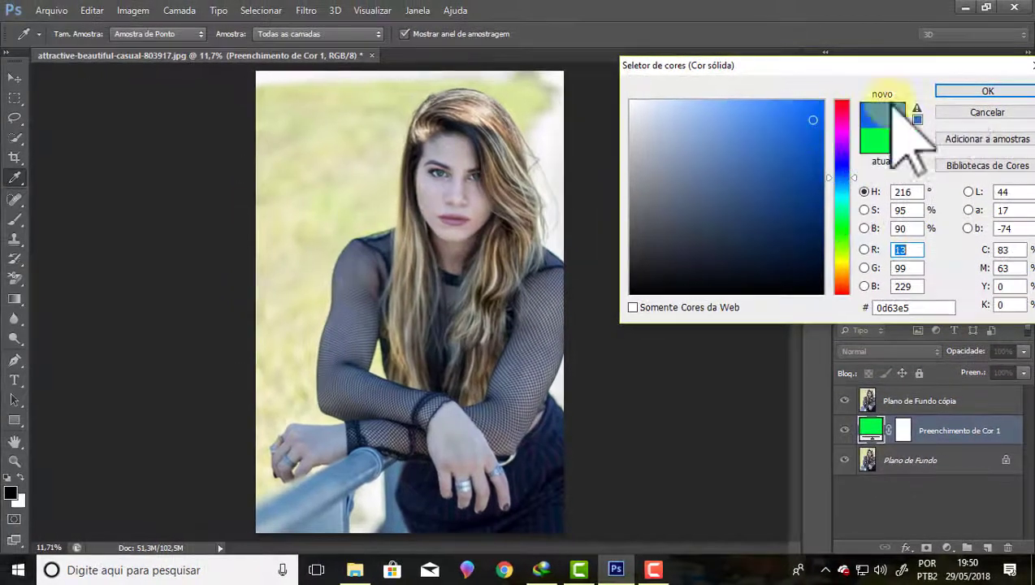
{"action": "left_click", "coordinate": [986, 76]}
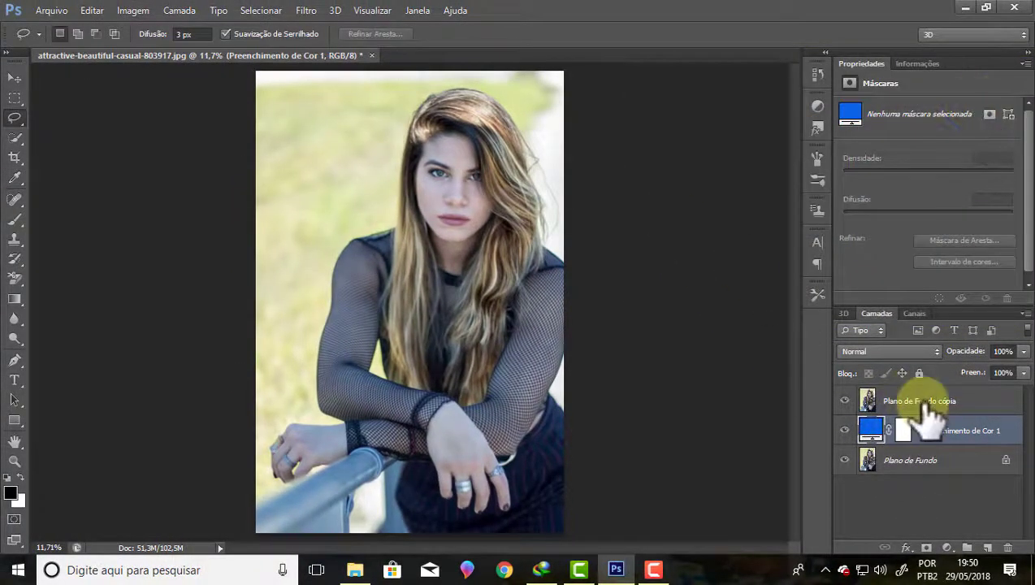
{"action": "left_click", "coordinate": [923, 403]}
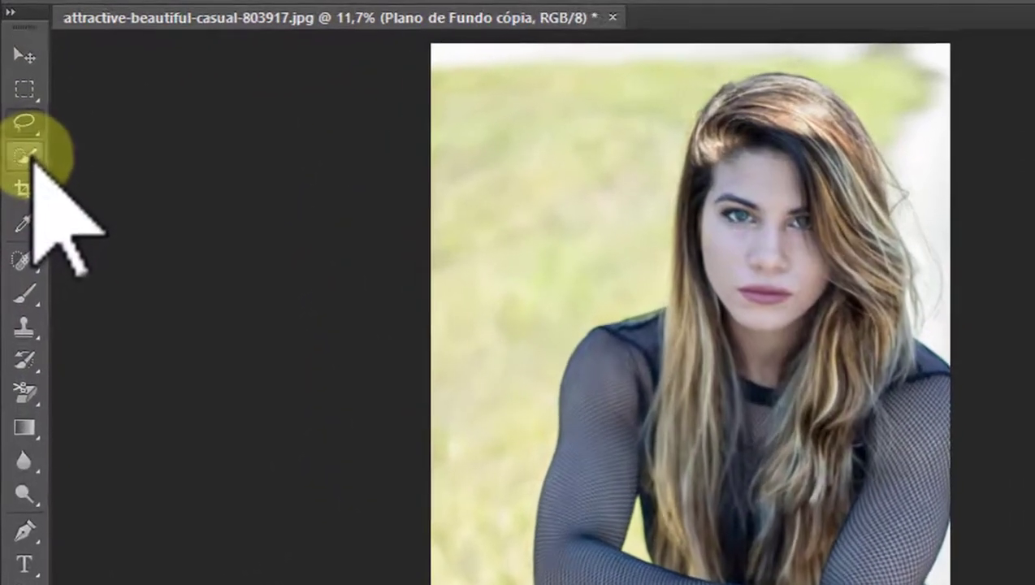
With the Quick Selection tool, brush over the woman's hand, arm and body toward her hair
{"action": "left_click", "coordinate": [32, 154]}
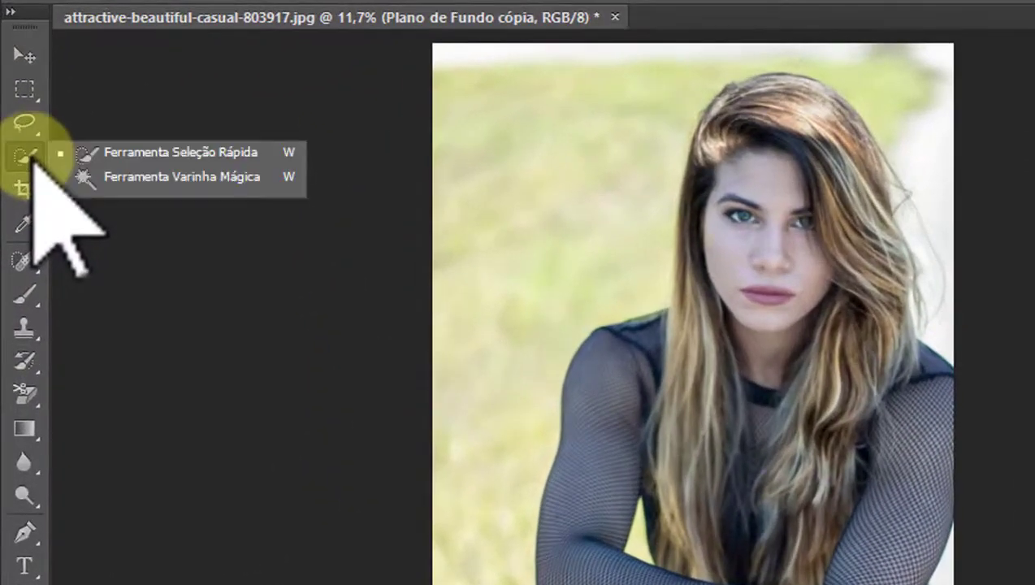
{"action": "left_click", "coordinate": [215, 152]}
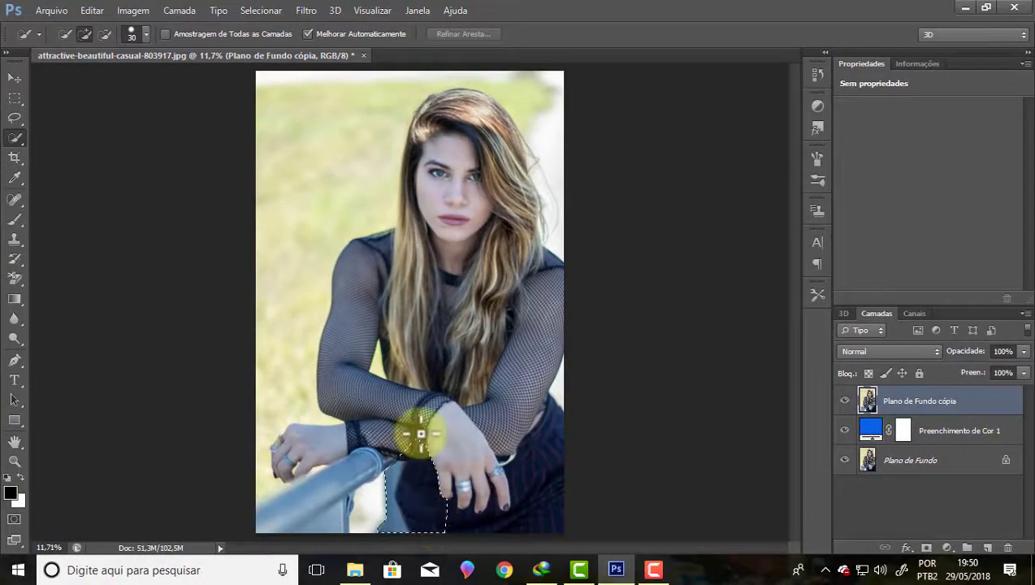
{"action": "mouse_move", "coordinate": [480, 463]}
{"action": "left_mouse_down"}
{"action": "mouse_move", "coordinate": [524, 410]}
{"action": "mouse_move", "coordinate": [470, 261]}
{"action": "left_mouse_up"}
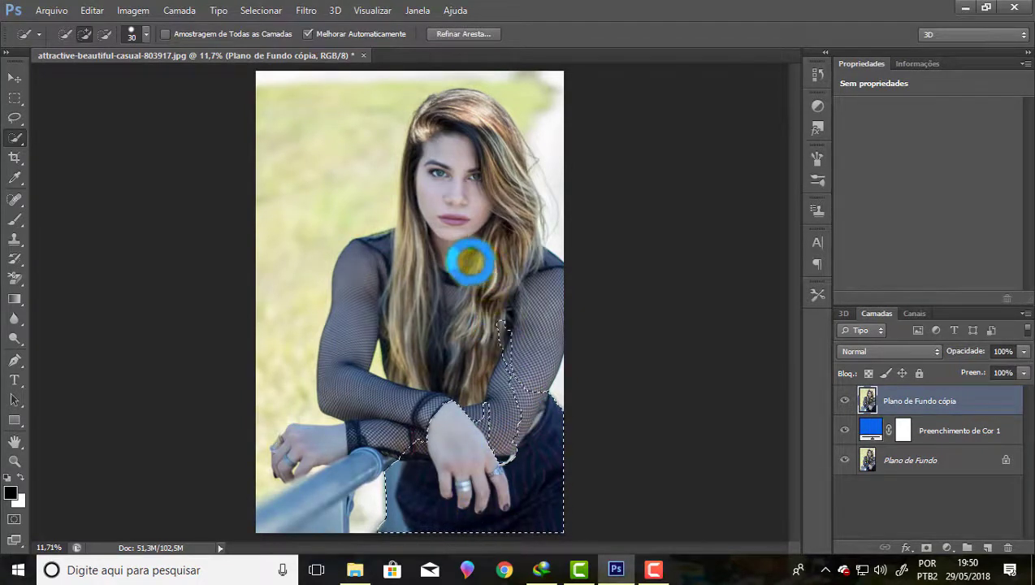
{"action": "left_click_drag", "start_coordinate": [457, 322], "coordinate": [374, 210]}
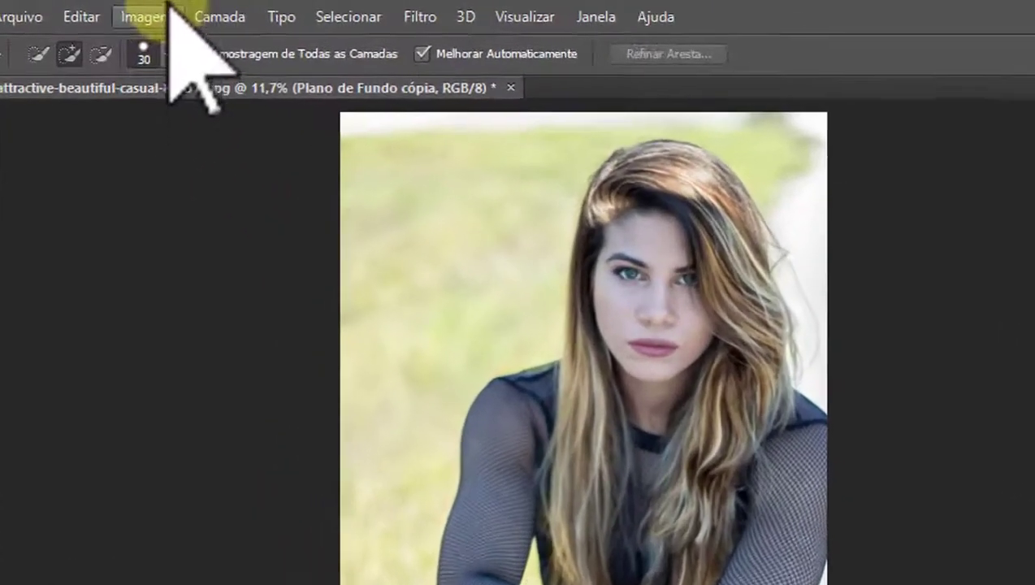
In Image Size, set Altura to 45 cm so Largura becomes 30 cm, and apply
{"action": "left_click", "coordinate": [133, 11]}
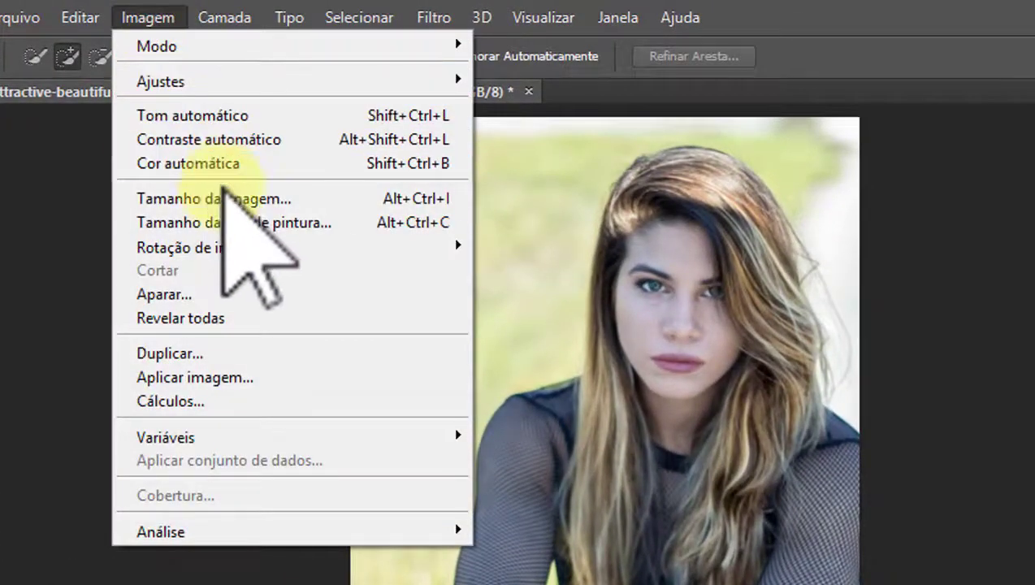
{"action": "left_click", "coordinate": [244, 198]}
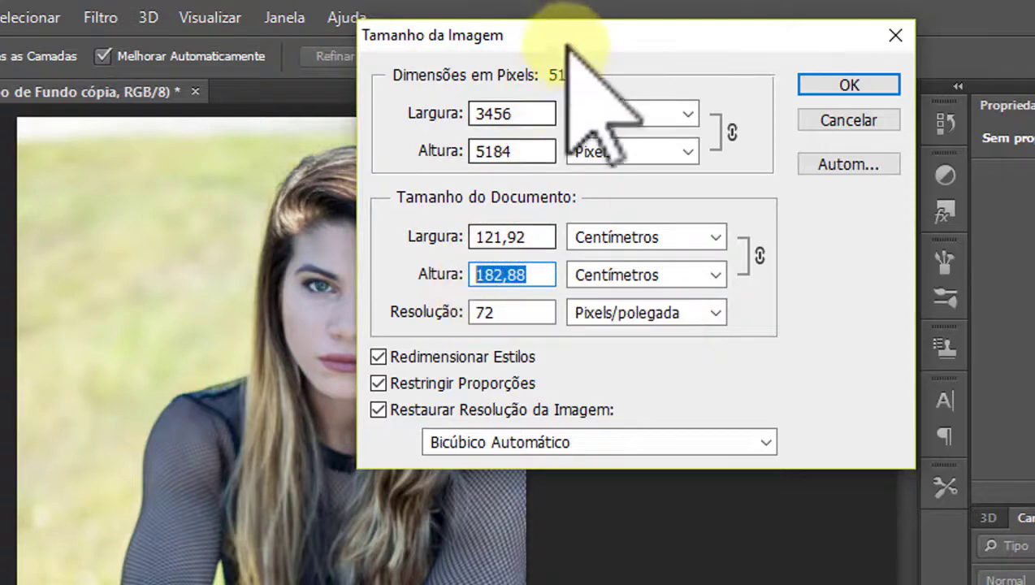
{"action": "left_click_drag", "start_coordinate": [565, 33], "coordinate": [654, 48]}
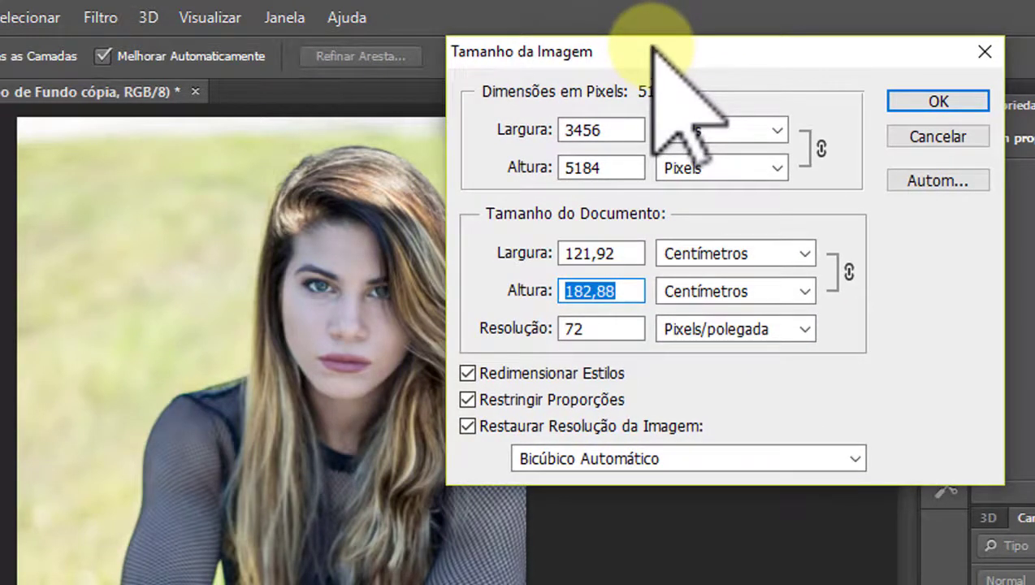
{"action": "left_click", "coordinate": [569, 293]}
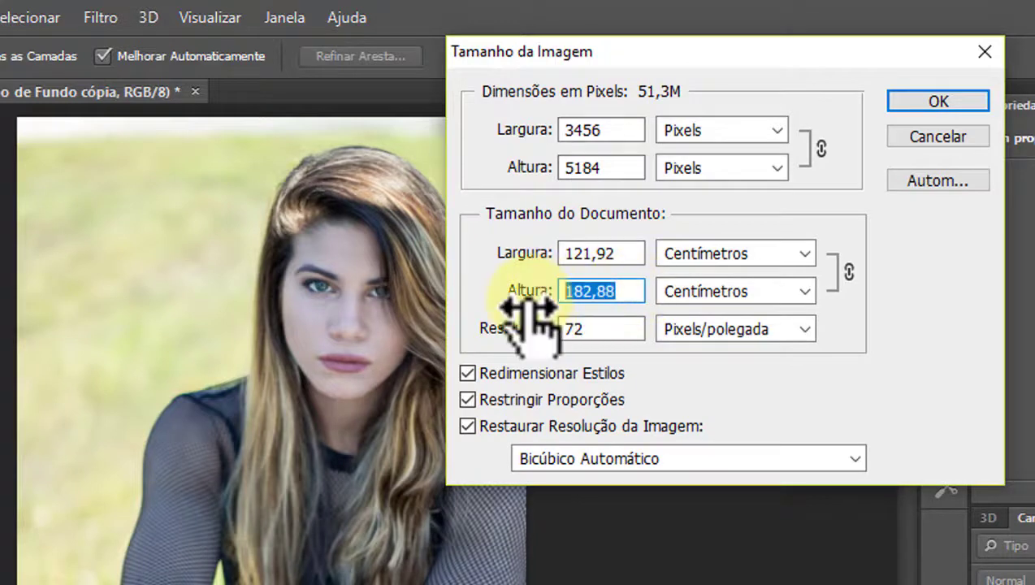
{"action": "type", "text": "45"}
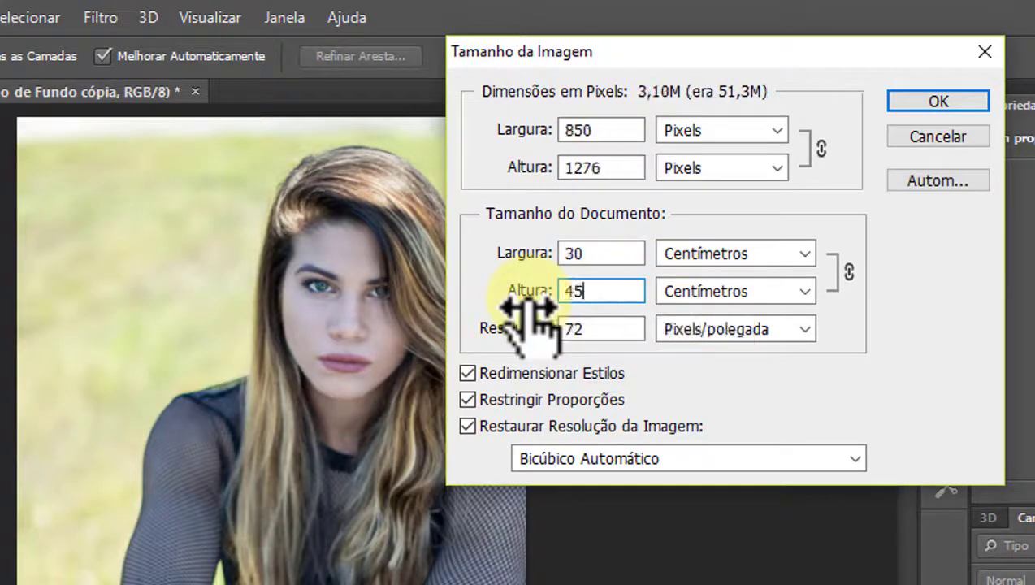
{"action": "left_click", "coordinate": [612, 256]}
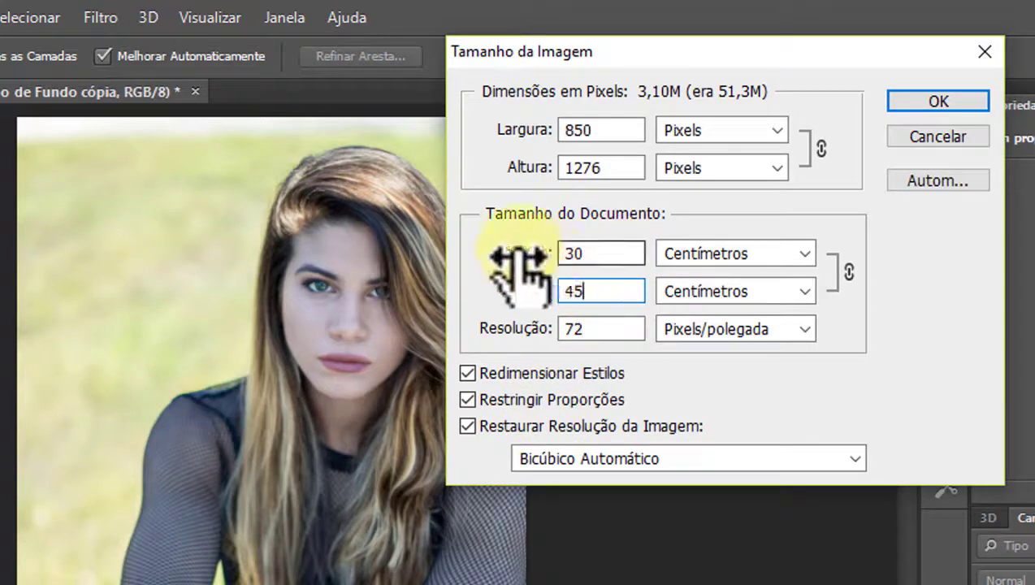
{"action": "left_click", "coordinate": [600, 256]}
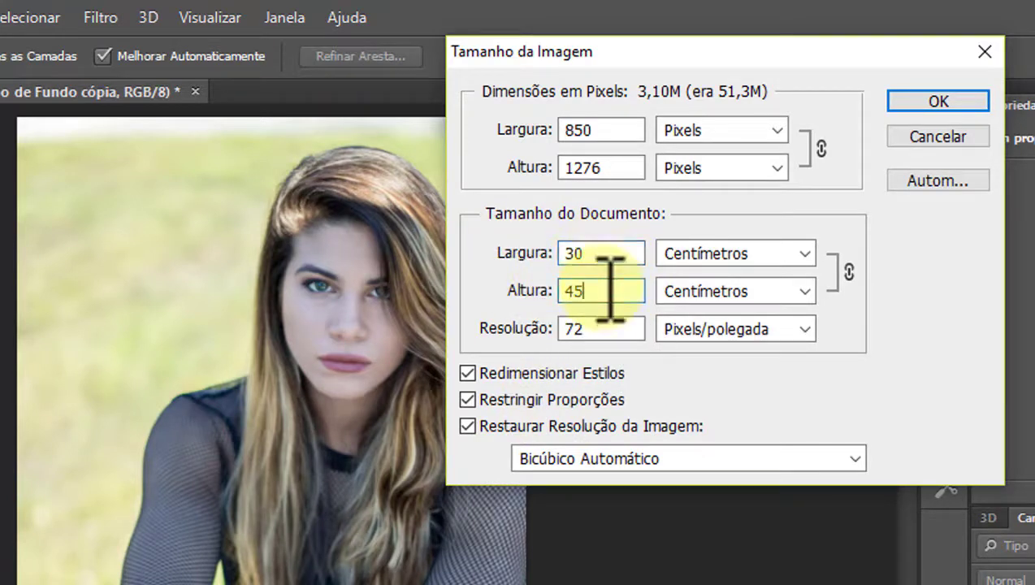
{"action": "left_click", "coordinate": [943, 102]}
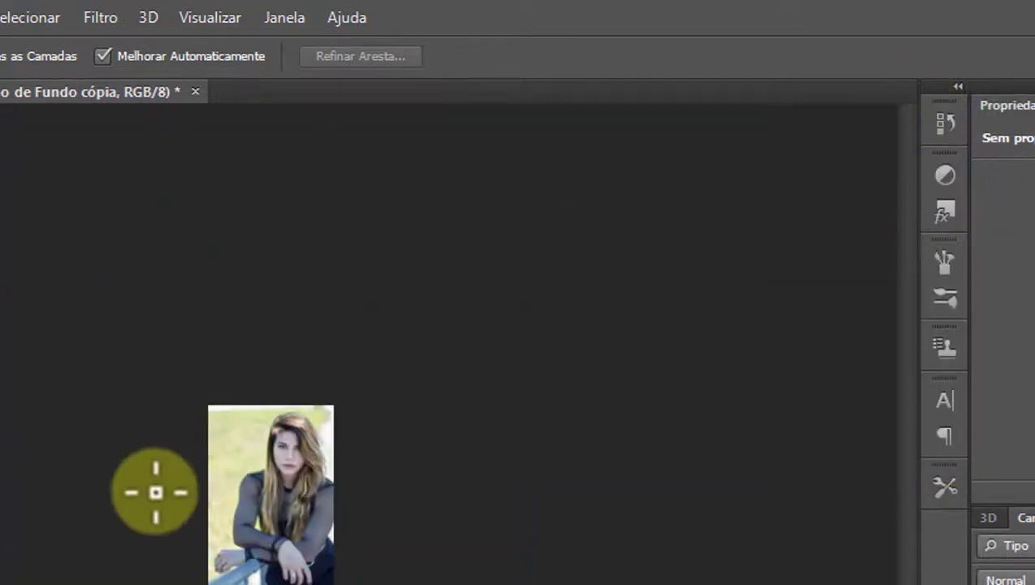
Quick-select the woman's hand, lower body, shoulders and right arm
{"action": "scroll", "coordinate": [289, 448], "scroll_direction": "up", "scroll_amount": 5}
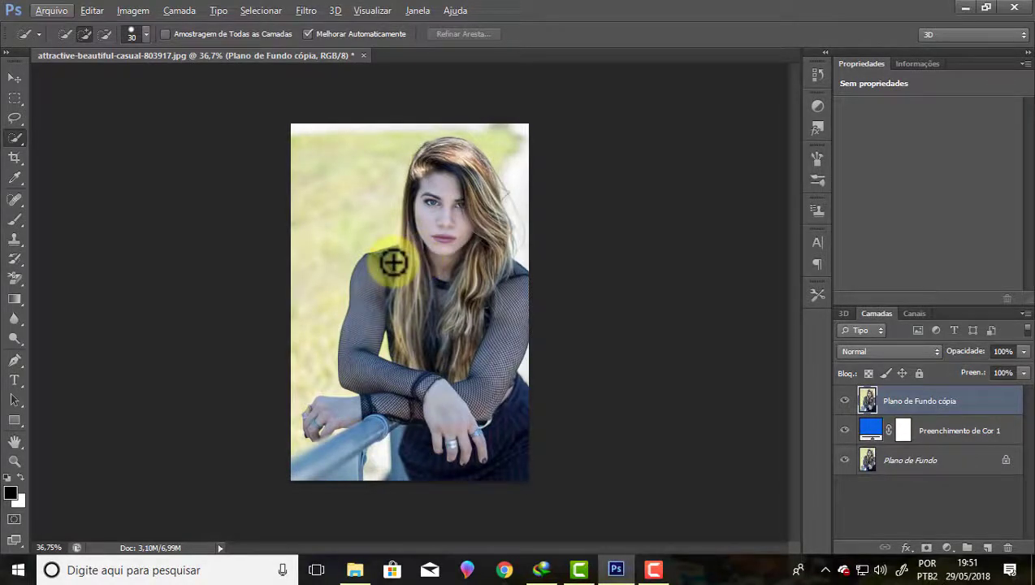
{"action": "scroll", "coordinate": [488, 120], "scroll_direction": "up", "scroll_amount": 2}
{"action": "scroll", "coordinate": [488, 119], "scroll_direction": "up", "scroll_amount": 2}
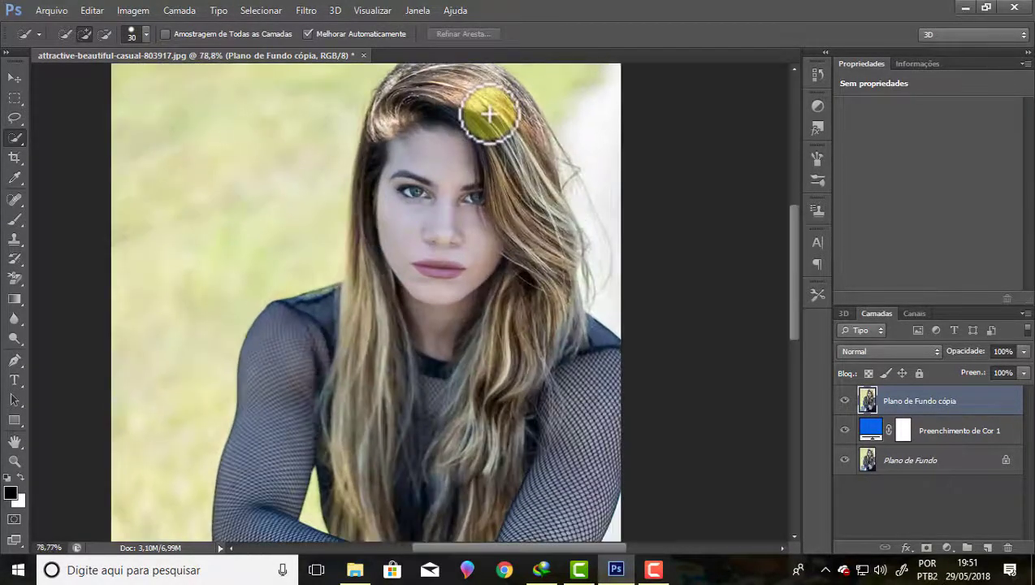
{"action": "scroll", "coordinate": [488, 119], "scroll_direction": "down", "scroll_amount": 2}
{"action": "scroll", "coordinate": [487, 119], "scroll_direction": "down", "scroll_amount": 1}
{"action": "scroll", "coordinate": [476, 507], "scroll_direction": "up", "scroll_amount": 2}
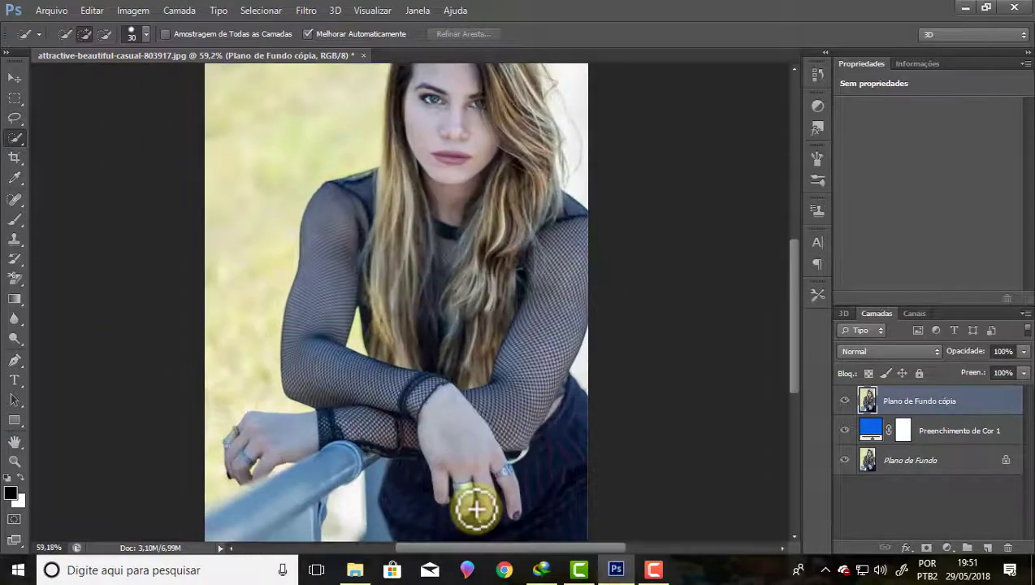
{"action": "mouse_move", "coordinate": [432, 525]}
{"action": "left_mouse_down"}
{"action": "mouse_move", "coordinate": [568, 449]}
{"action": "mouse_move", "coordinate": [526, 342]}
{"action": "mouse_move", "coordinate": [473, 436]}
{"action": "mouse_move", "coordinate": [389, 375]}
{"action": "mouse_move", "coordinate": [325, 358]}
{"action": "mouse_move", "coordinate": [317, 430]}
{"action": "mouse_move", "coordinate": [307, 413]}
{"action": "mouse_move", "coordinate": [326, 291]}
{"action": "left_mouse_up"}
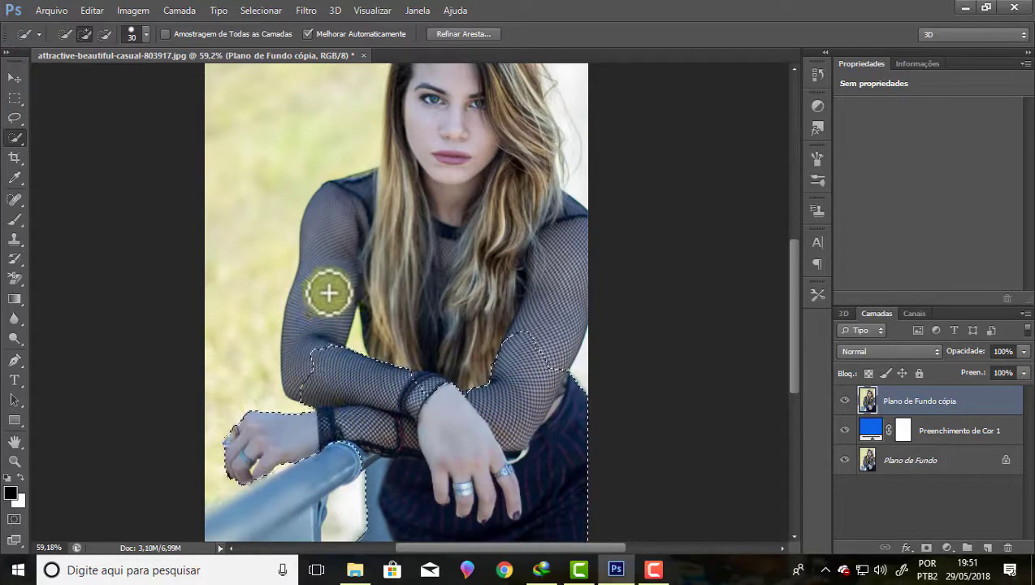
{"action": "mouse_move", "coordinate": [435, 348]}
{"action": "left_mouse_down"}
{"action": "mouse_move", "coordinate": [444, 258]}
{"action": "mouse_move", "coordinate": [540, 310]}
{"action": "mouse_move", "coordinate": [550, 257]}
{"action": "mouse_move", "coordinate": [538, 234]}
{"action": "mouse_move", "coordinate": [548, 215]}
{"action": "mouse_move", "coordinate": [455, 139]}
{"action": "mouse_move", "coordinate": [478, 199]}
{"action": "mouse_move", "coordinate": [504, 160]}
{"action": "left_mouse_up"}
Add the top and right side of her hair to the selection, then open Refinar Aresta
{"action": "scroll", "coordinate": [487, 196], "scroll_direction": "up", "scroll_amount": 3}
{"action": "mouse_move", "coordinate": [466, 125]}
{"action": "left_mouse_down"}
{"action": "mouse_move", "coordinate": [481, 121]}
{"action": "mouse_move", "coordinate": [523, 148]}
{"action": "left_mouse_up"}
{"action": "mouse_move", "coordinate": [493, 111]}
{"action": "left_mouse_down"}
{"action": "mouse_move", "coordinate": [418, 120]}
{"action": "mouse_move", "coordinate": [430, 116]}
{"action": "mouse_move", "coordinate": [530, 185]}
{"action": "mouse_move", "coordinate": [521, 208]}
{"action": "left_mouse_up"}
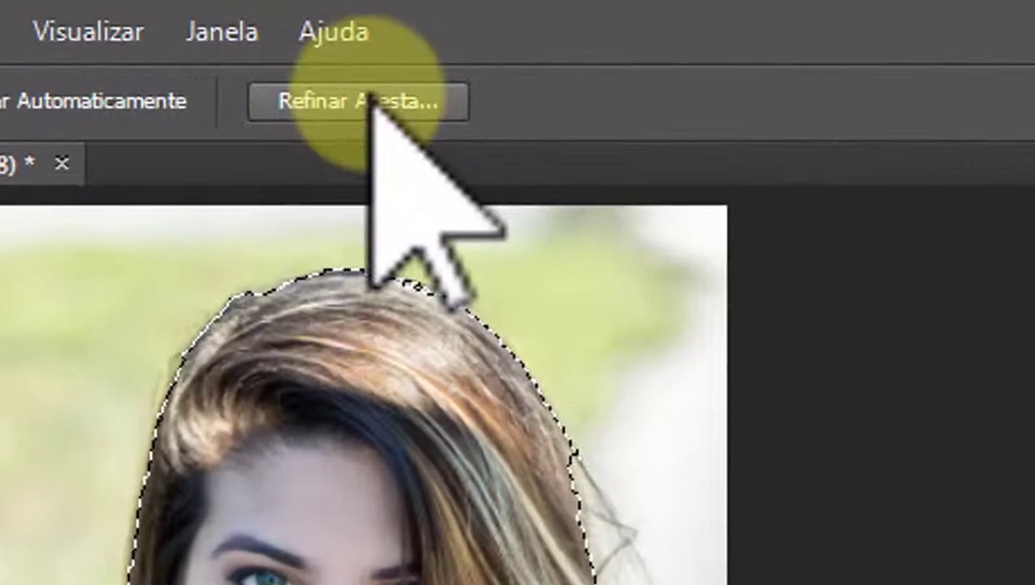
{"action": "left_click", "coordinate": [370, 89]}
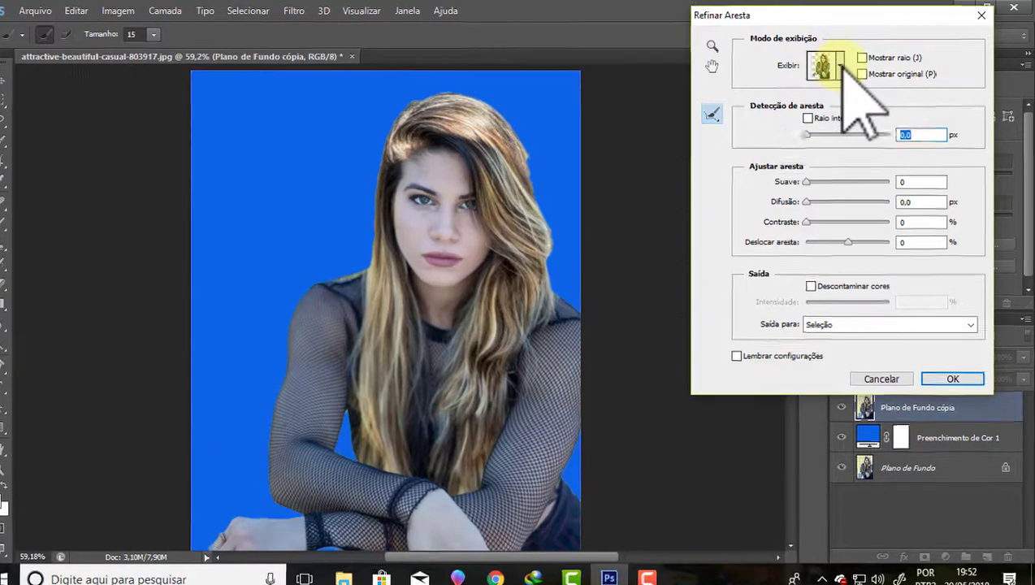
Keep the layered preview mode and set the refine-radius brush to about 87
{"action": "left_click", "coordinate": [837, 67]}
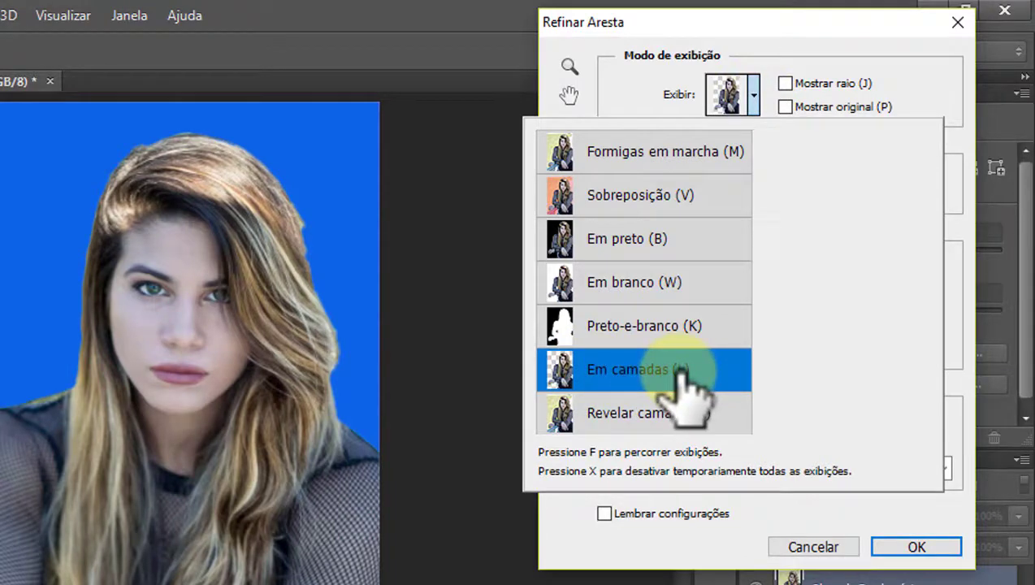
{"action": "left_click", "coordinate": [809, 24]}
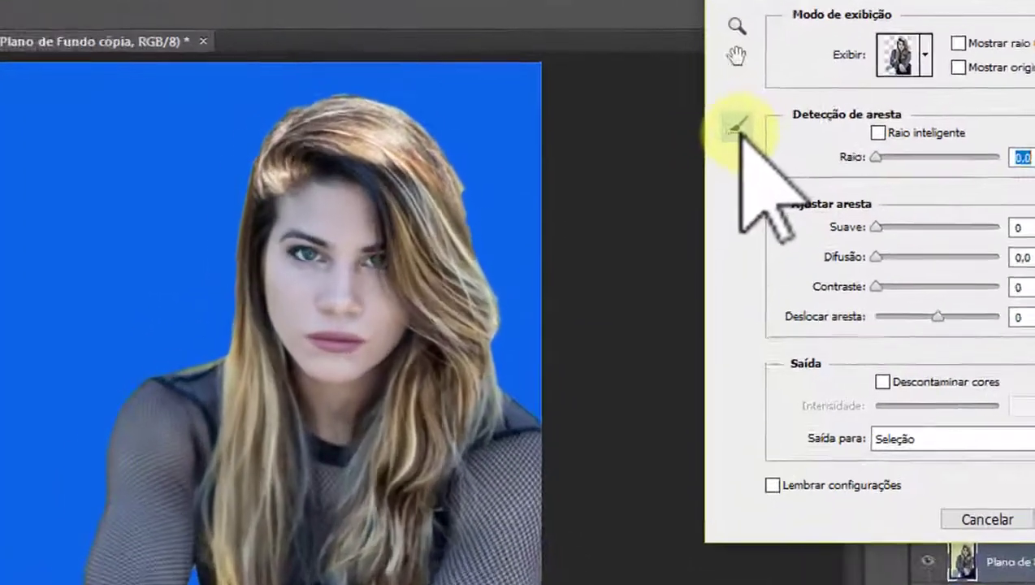
{"action": "left_click", "coordinate": [738, 126]}
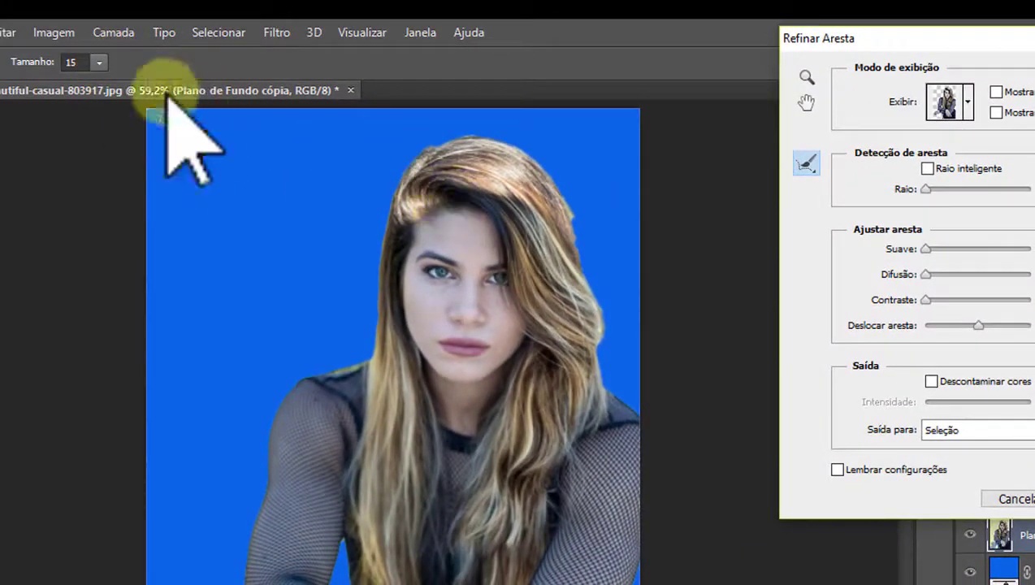
{"action": "left_click", "coordinate": [99, 62]}
{"action": "mouse_move", "coordinate": [99, 84]}
{"action": "left_mouse_down"}
{"action": "mouse_move", "coordinate": [168, 84]}
{"action": "mouse_move", "coordinate": [173, 115]}
{"action": "left_mouse_up"}
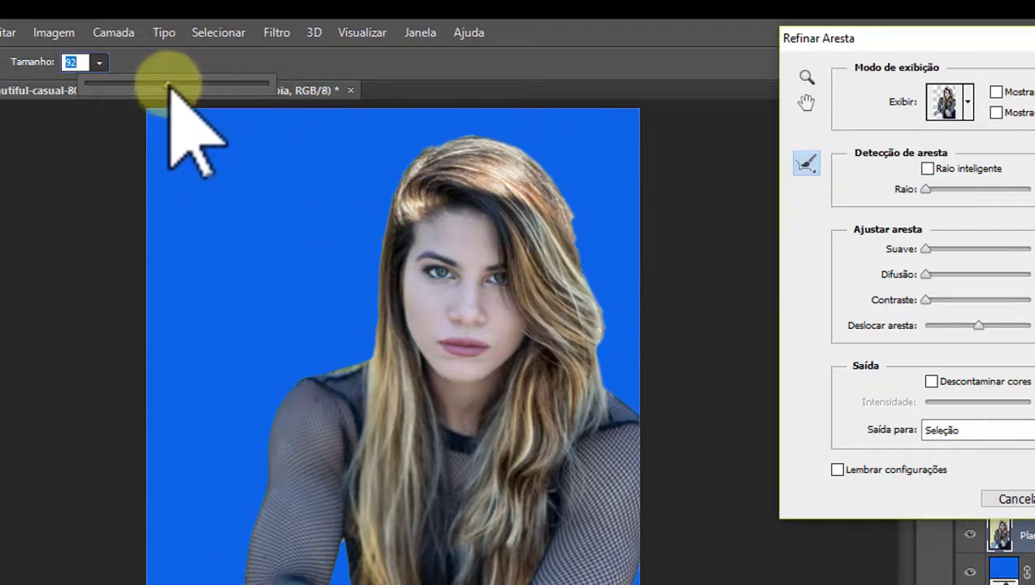
{"action": "left_click_drag", "start_coordinate": [498, 132], "coordinate": [566, 152]}
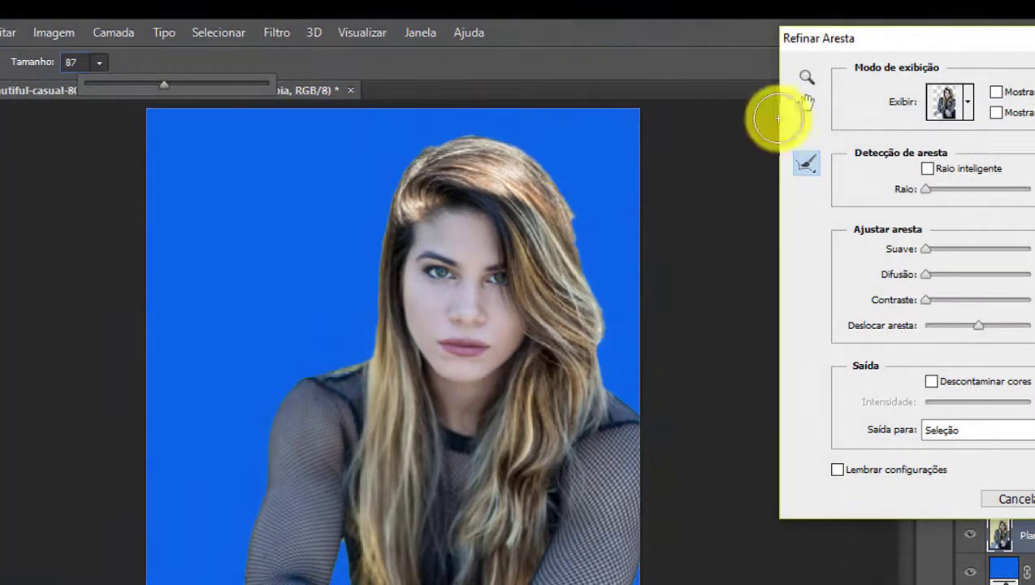
Brush the refine radius along the top and sides of the woman's hair edges
{"action": "left_click_drag", "start_coordinate": [564, 173], "coordinate": [532, 128]}
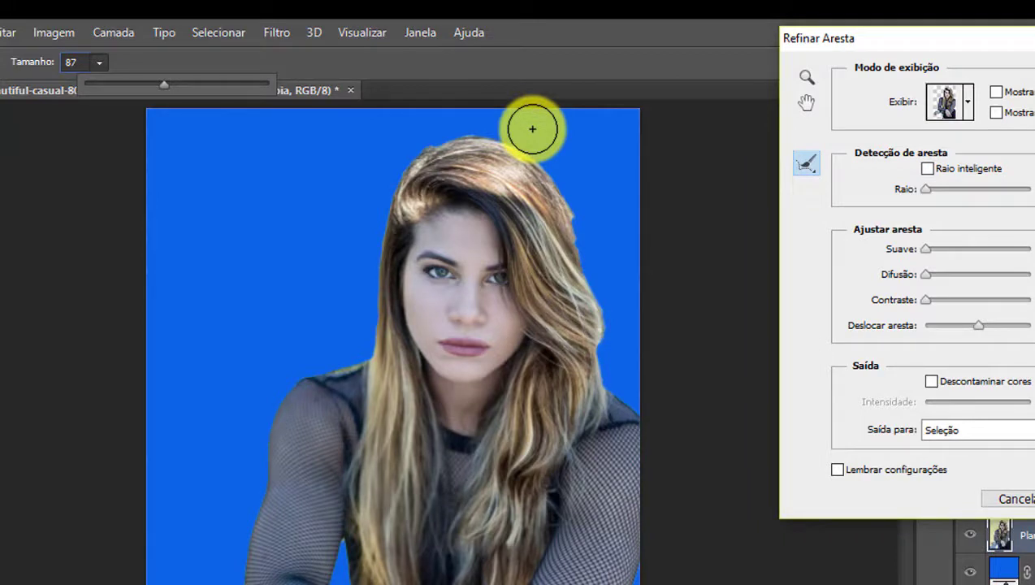
{"action": "scroll", "coordinate": [532, 129], "scroll_direction": "up", "scroll_amount": 1}
{"action": "scroll", "coordinate": [532, 129], "scroll_direction": "up", "scroll_amount": 1}
{"action": "scroll", "coordinate": [536, 132], "scroll_direction": "up", "scroll_amount": 1}
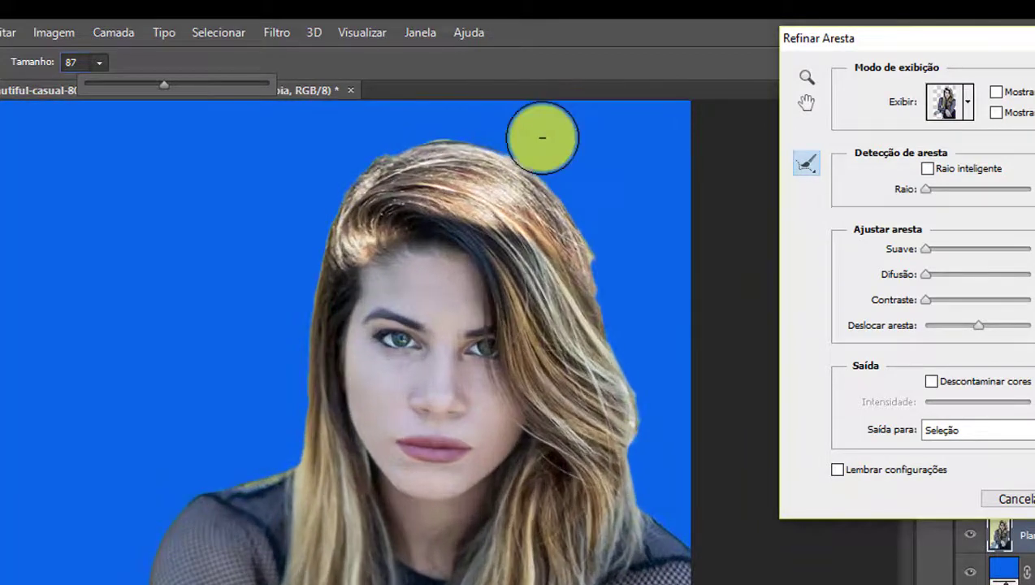
{"action": "scroll", "coordinate": [541, 136], "scroll_direction": "up", "scroll_amount": 1}
{"action": "left_click_drag", "start_coordinate": [542, 137], "coordinate": [500, 173]}
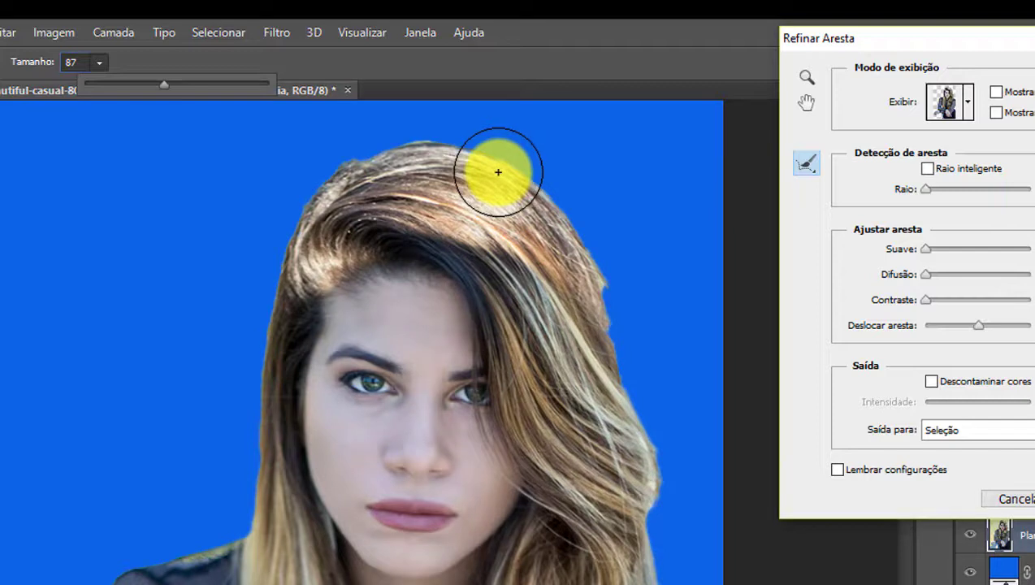
{"action": "mouse_move", "coordinate": [498, 172]}
{"action": "left_mouse_down"}
{"action": "mouse_move", "coordinate": [548, 134]}
{"action": "mouse_move", "coordinate": [545, 146]}
{"action": "mouse_move", "coordinate": [557, 143]}
{"action": "mouse_move", "coordinate": [594, 181]}
{"action": "mouse_move", "coordinate": [649, 303]}
{"action": "mouse_move", "coordinate": [689, 444]}
{"action": "mouse_move", "coordinate": [696, 531]}
{"action": "mouse_move", "coordinate": [680, 539]}
{"action": "mouse_move", "coordinate": [732, 582]}
{"action": "mouse_move", "coordinate": [666, 444]}
{"action": "mouse_move", "coordinate": [629, 280]}
{"action": "mouse_move", "coordinate": [555, 127]}
{"action": "mouse_move", "coordinate": [513, 88]}
{"action": "mouse_move", "coordinate": [462, 60]}
{"action": "mouse_move", "coordinate": [531, 99]}
{"action": "mouse_move", "coordinate": [451, 65]}
{"action": "mouse_move", "coordinate": [555, 130]}
{"action": "mouse_move", "coordinate": [451, 65]}
{"action": "mouse_move", "coordinate": [364, 76]}
{"action": "mouse_move", "coordinate": [388, 67]}
{"action": "mouse_move", "coordinate": [324, 92]}
{"action": "mouse_move", "coordinate": [331, 88]}
{"action": "mouse_move", "coordinate": [285, 157]}
{"action": "mouse_move", "coordinate": [289, 139]}
{"action": "mouse_move", "coordinate": [255, 270]}
{"action": "mouse_move", "coordinate": [268, 315]}
{"action": "mouse_move", "coordinate": [261, 303]}
{"action": "mouse_move", "coordinate": [252, 375]}
{"action": "mouse_move", "coordinate": [257, 348]}
{"action": "mouse_move", "coordinate": [183, 397]}
{"action": "mouse_move", "coordinate": [229, 385]}
{"action": "mouse_move", "coordinate": [158, 406]}
{"action": "mouse_move", "coordinate": [224, 277]}
{"action": "mouse_move", "coordinate": [243, 294]}
{"action": "left_mouse_up"}
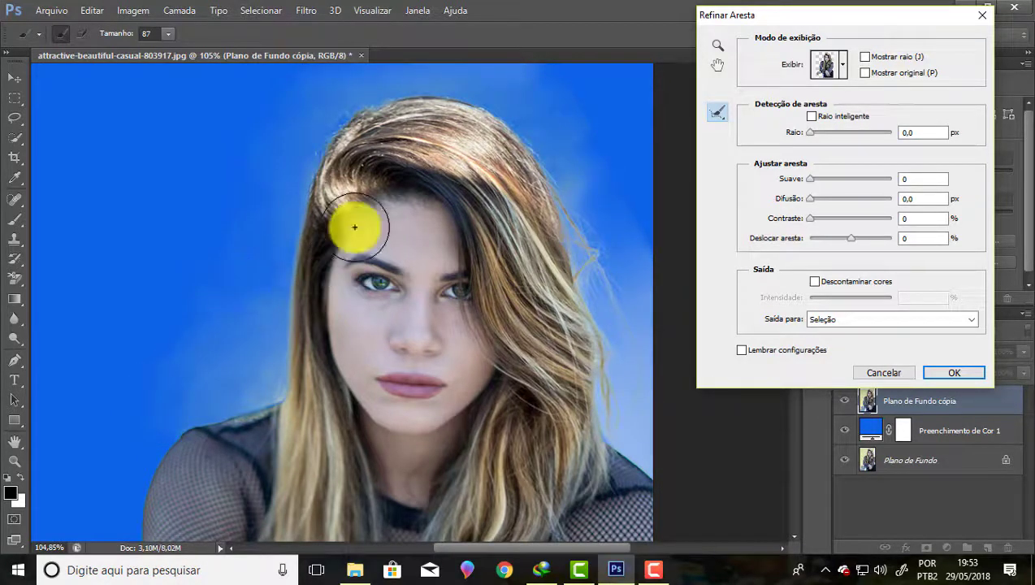
{"action": "mouse_move", "coordinate": [352, 224]}
{"action": "left_mouse_down"}
{"action": "mouse_move", "coordinate": [363, 92]}
{"action": "mouse_move", "coordinate": [339, 88]}
{"action": "mouse_move", "coordinate": [474, 80]}
{"action": "mouse_move", "coordinate": [600, 312]}
{"action": "mouse_move", "coordinate": [571, 243]}
{"action": "mouse_move", "coordinate": [512, 185]}
{"action": "mouse_move", "coordinate": [493, 140]}
{"action": "left_mouse_up"}
{"action": "scroll", "coordinate": [493, 140], "scroll_direction": "down", "scroll_amount": 1}
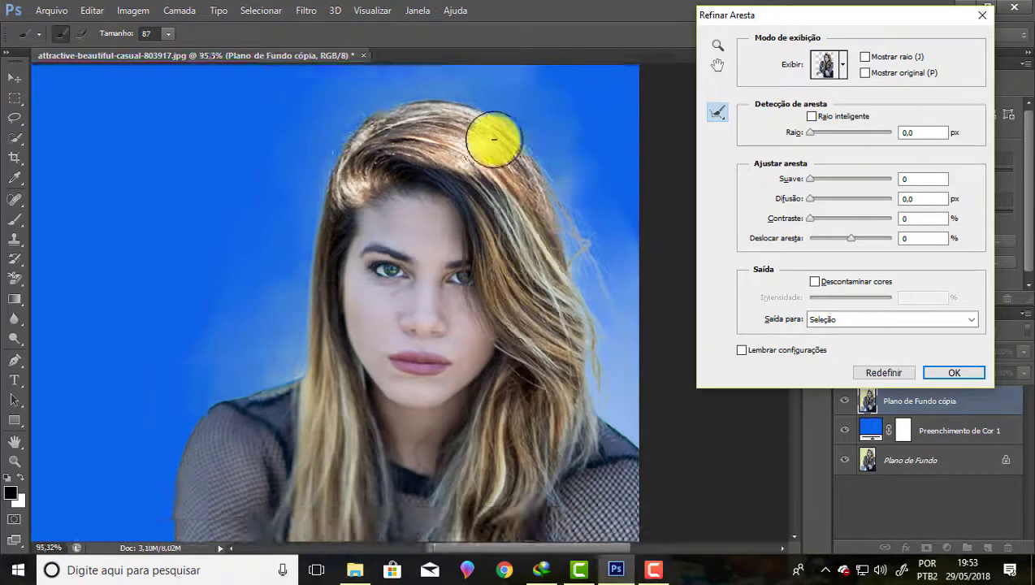
{"action": "scroll", "coordinate": [485, 139], "scroll_direction": "down", "scroll_amount": 2}
{"action": "scroll", "coordinate": [485, 139], "scroll_direction": "down", "scroll_amount": 1}
{"action": "scroll", "coordinate": [481, 123], "scroll_direction": "down", "scroll_amount": 2}
{"action": "scroll", "coordinate": [520, 89], "scroll_direction": "up", "scroll_amount": 1}
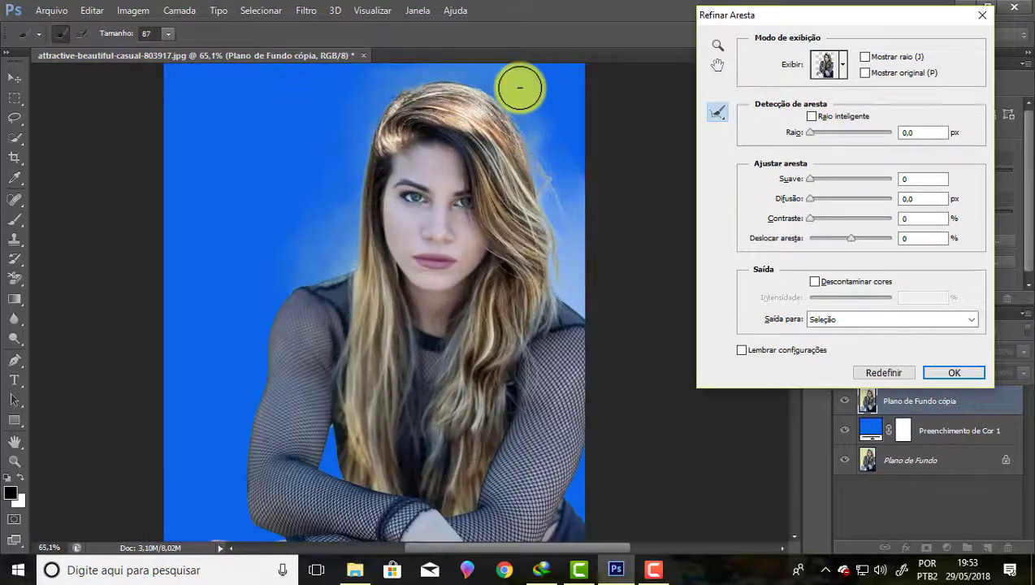
{"action": "scroll", "coordinate": [520, 86], "scroll_direction": "up", "scroll_amount": 1}
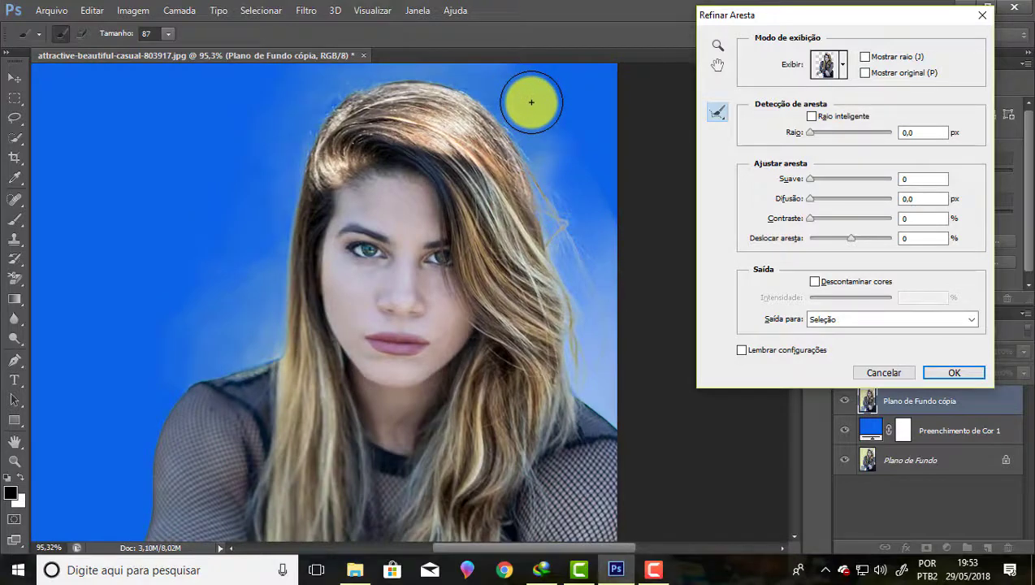
{"action": "scroll", "coordinate": [531, 102], "scroll_direction": "down", "scroll_amount": 1}
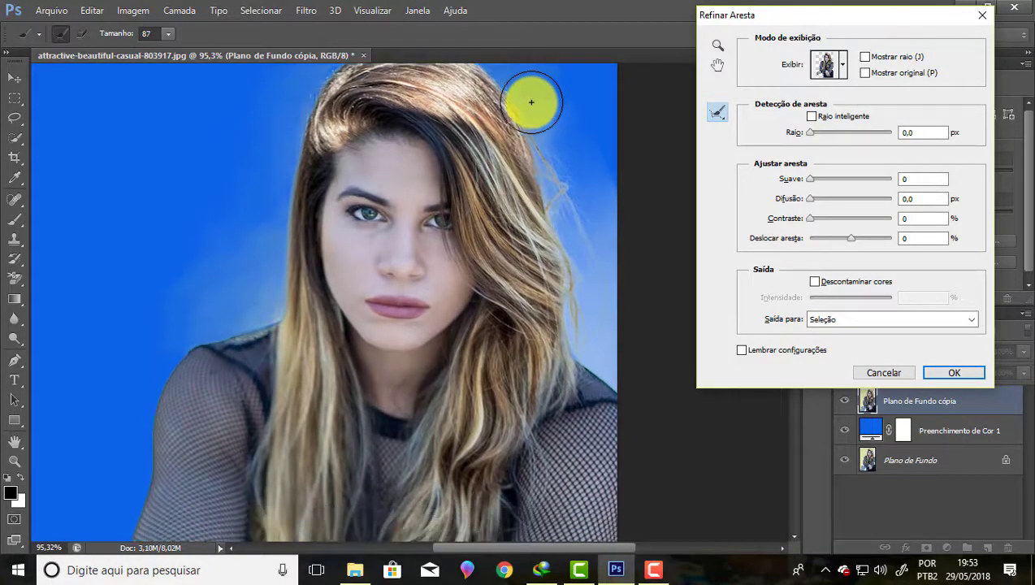
{"action": "scroll", "coordinate": [530, 103], "scroll_direction": "down", "scroll_amount": 2}
{"action": "scroll", "coordinate": [527, 102], "scroll_direction": "down", "scroll_amount": 1}
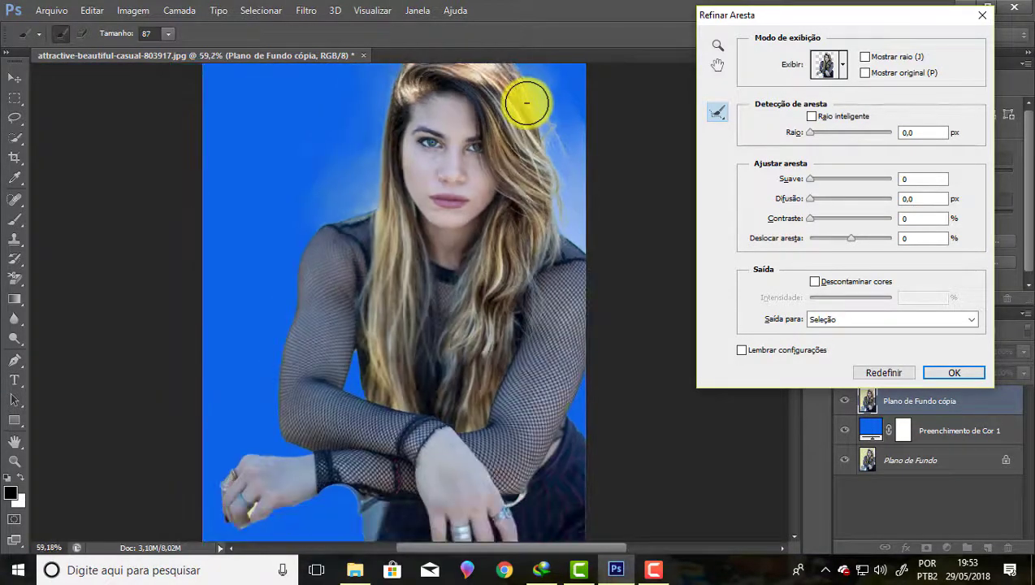
{"action": "scroll", "coordinate": [352, 394], "scroll_direction": "down", "scroll_amount": 1}
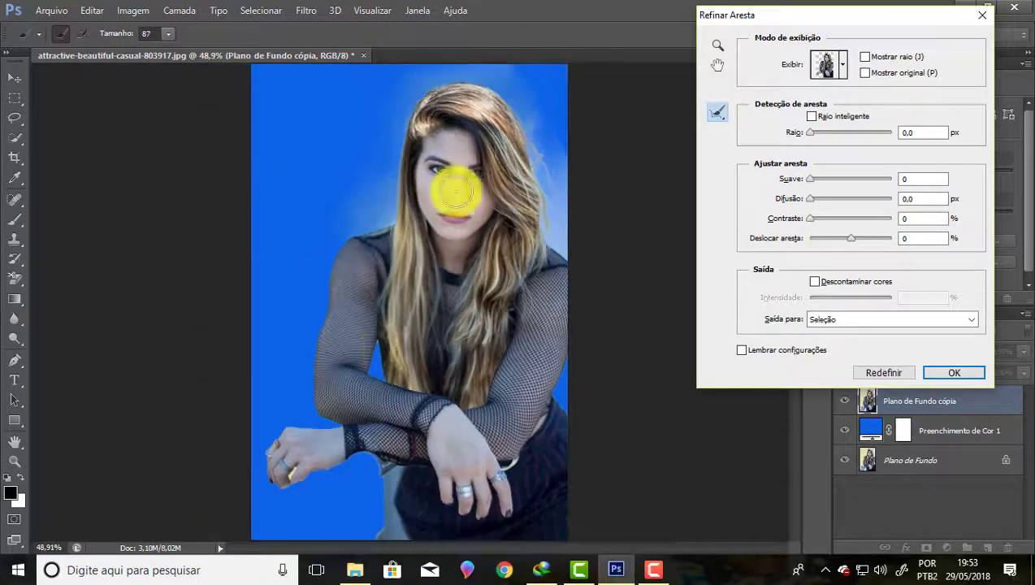
{"action": "scroll", "coordinate": [495, 69], "scroll_direction": "up", "scroll_amount": 1}
{"action": "scroll", "coordinate": [620, 143], "scroll_direction": "up", "scroll_amount": 1}
{"action": "scroll", "coordinate": [654, 249], "scroll_direction": "up", "scroll_amount": 1}
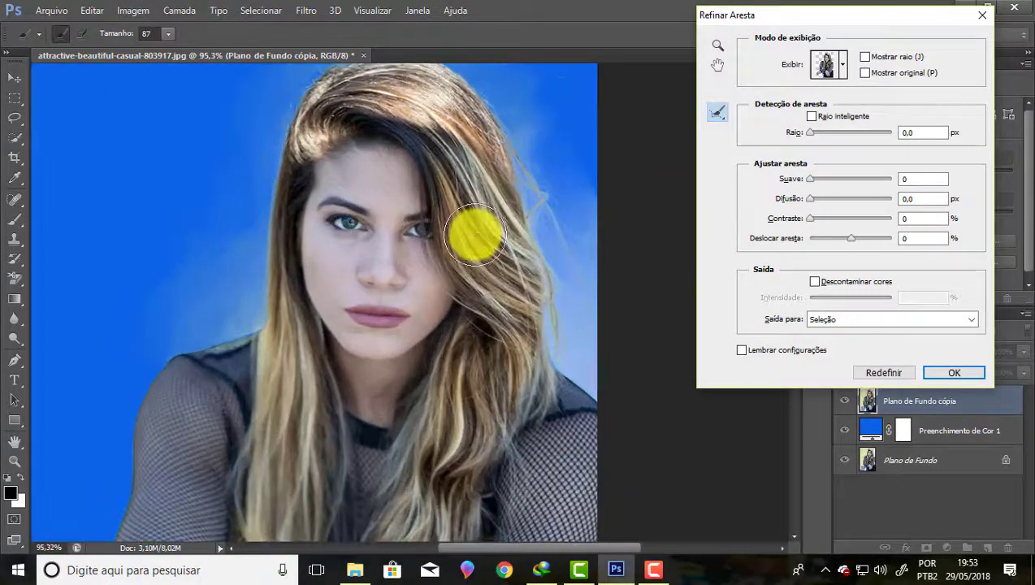
{"action": "scroll", "coordinate": [476, 236], "scroll_direction": "down", "scroll_amount": 1}
{"action": "scroll", "coordinate": [455, 252], "scroll_direction": "down", "scroll_amount": 1}
{"action": "scroll", "coordinate": [642, 89], "scroll_direction": "up", "scroll_amount": 1}
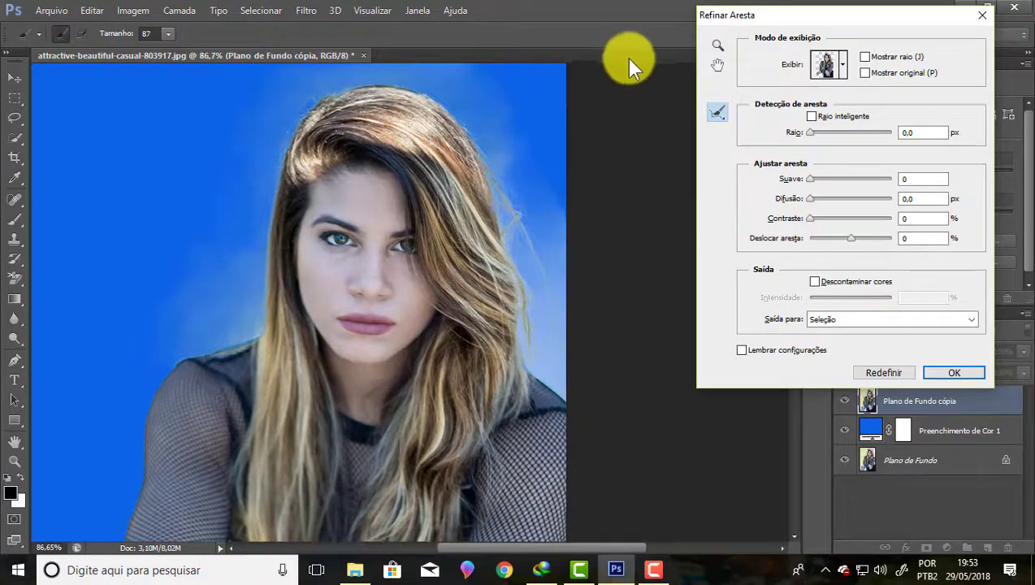
{"action": "scroll", "coordinate": [536, 148], "scroll_direction": "down", "scroll_amount": 1}
{"action": "scroll", "coordinate": [578, 82], "scroll_direction": "up", "scroll_amount": 1}
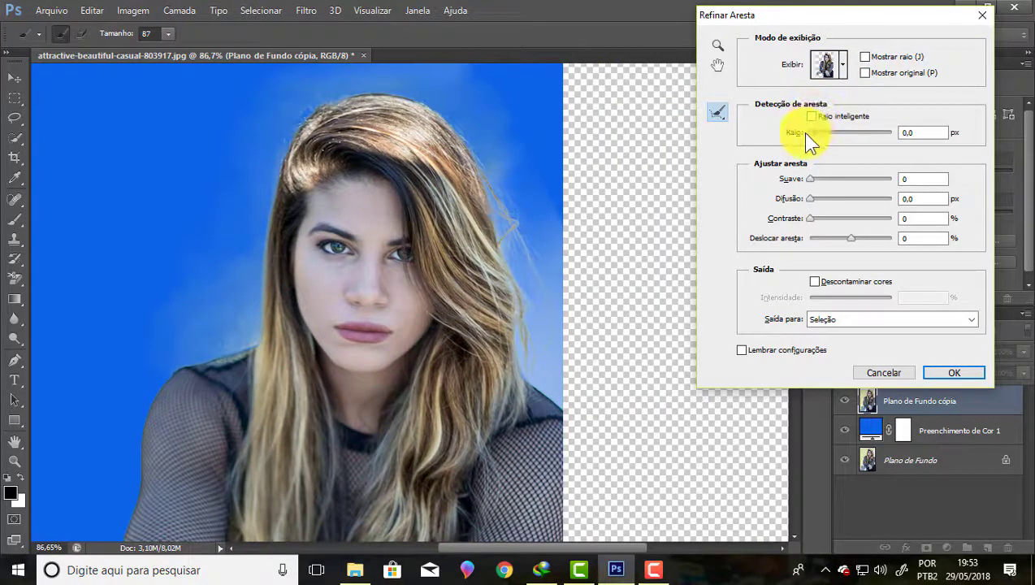
Set the edge Raio to 2,1 px and Contraste to 18%
{"action": "left_click_drag", "start_coordinate": [807, 133], "coordinate": [819, 133]}
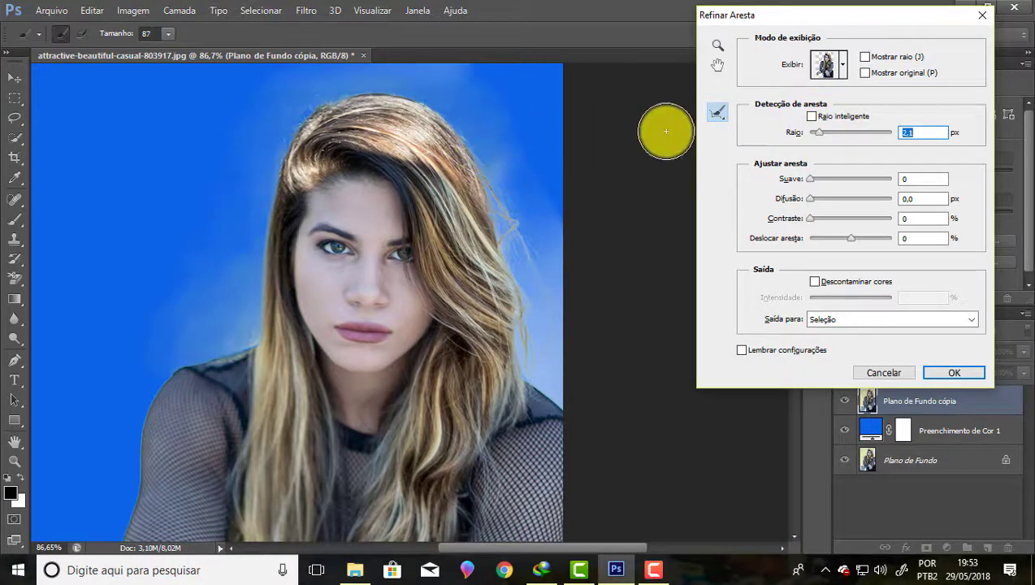
{"action": "left_click", "coordinate": [816, 198]}
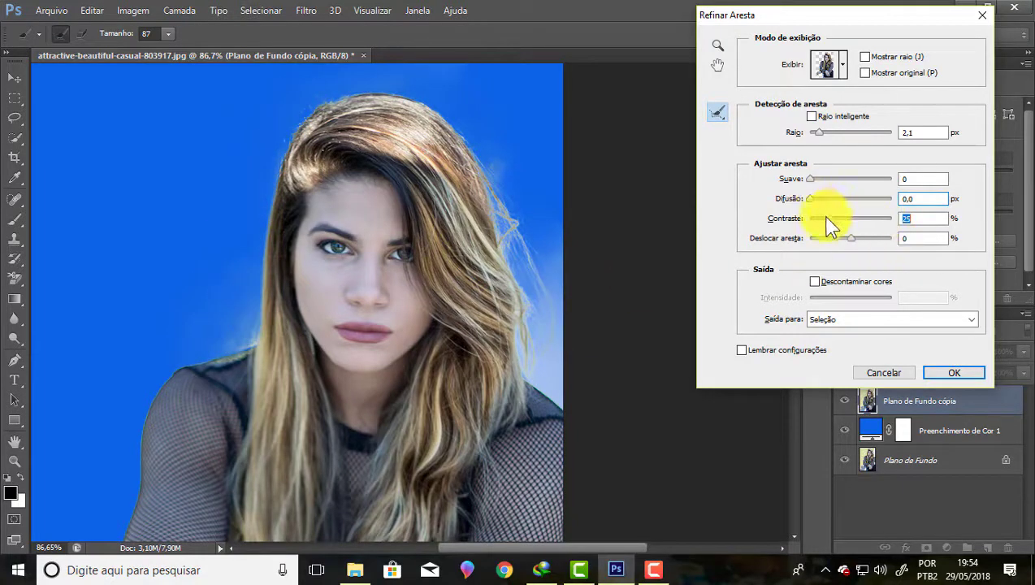
{"action": "mouse_move", "coordinate": [833, 218]}
{"action": "left_mouse_down"}
{"action": "mouse_move", "coordinate": [845, 219]}
{"action": "mouse_move", "coordinate": [824, 219]}
{"action": "left_mouse_up"}
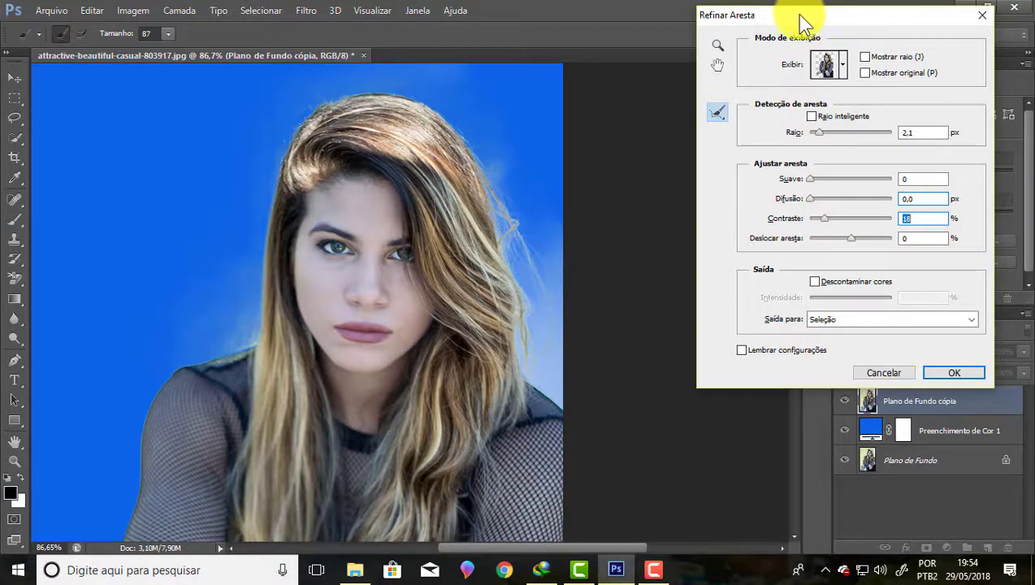
{"action": "left_click_drag", "start_coordinate": [801, 23], "coordinate": [751, 17]}
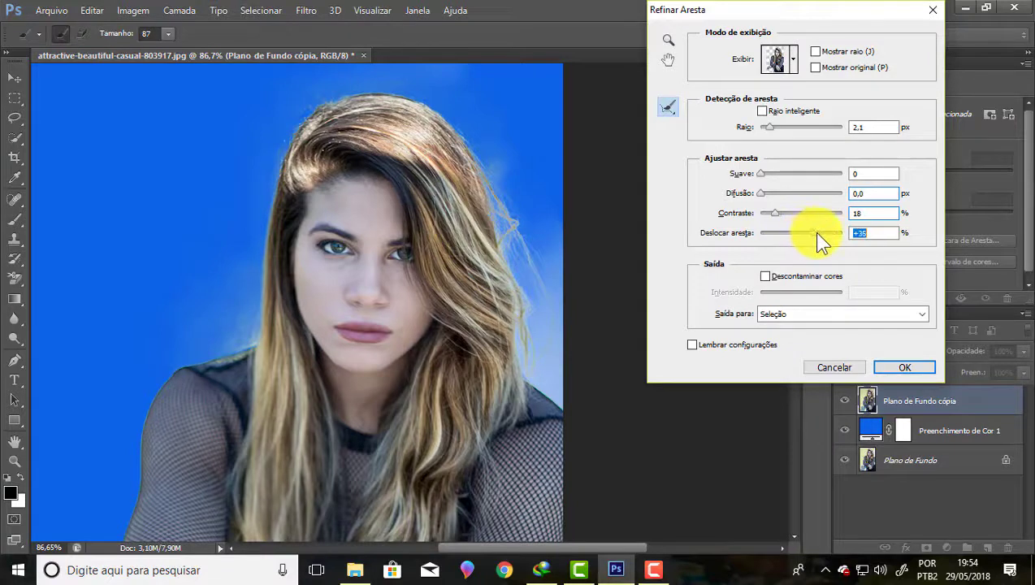
Set Deslocar aresta to -18% and enable Descontaminar cores at 77% intensity
{"action": "key", "text": "Up"}
{"action": "key", "text": "Up"}
{"action": "key", "text": "Up"}
{"action": "left_click_drag", "start_coordinate": [817, 233], "coordinate": [792, 233]}
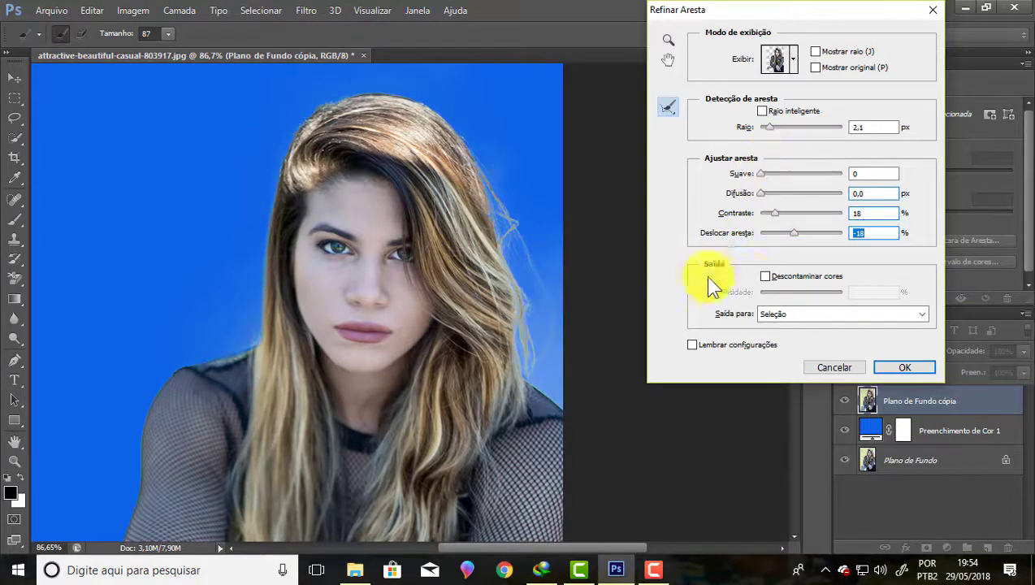
{"action": "left_click", "coordinate": [766, 276]}
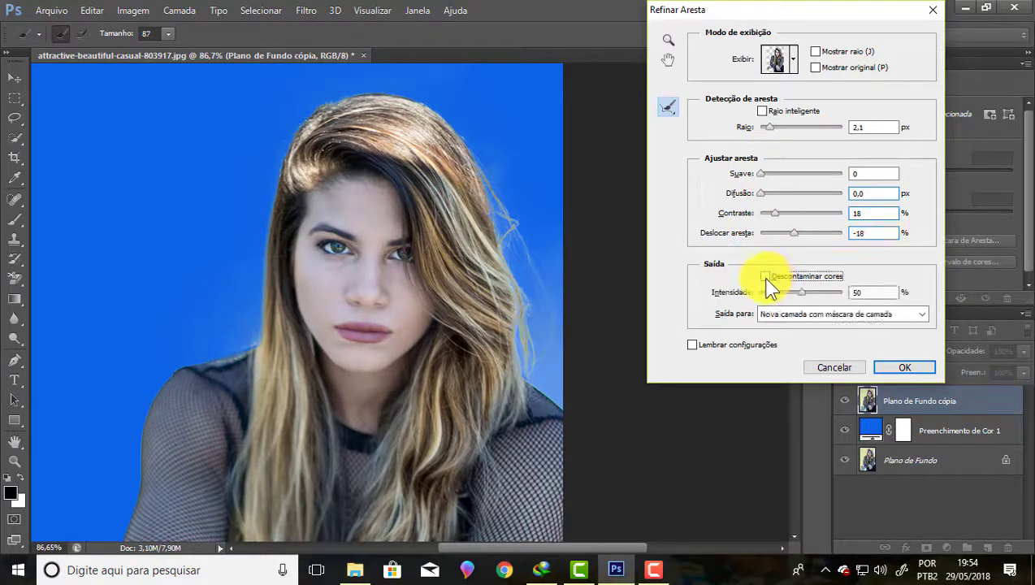
{"action": "left_click_drag", "start_coordinate": [802, 293], "coordinate": [813, 294]}
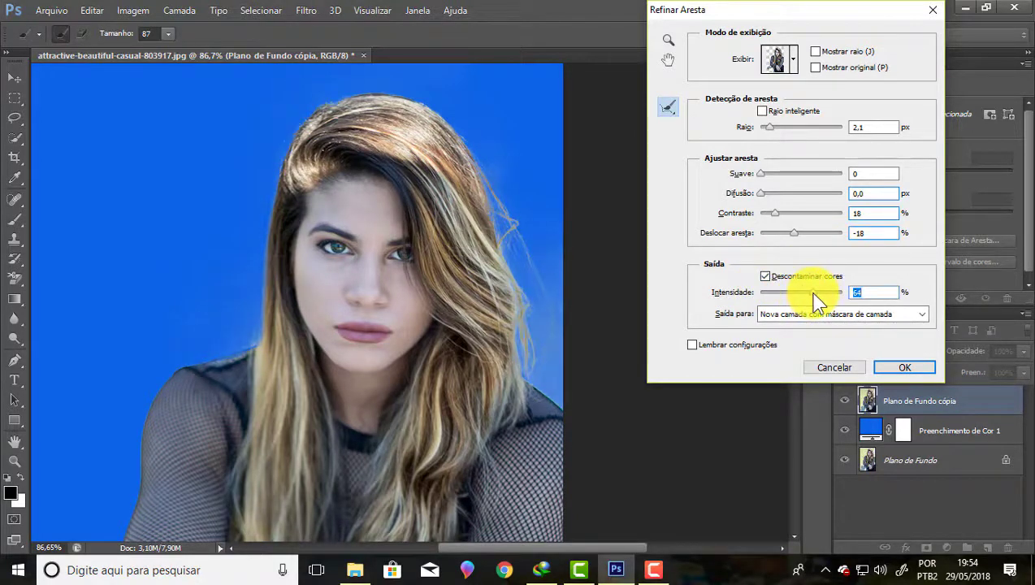
{"action": "left_click_drag", "start_coordinate": [817, 291], "coordinate": [820, 293]}
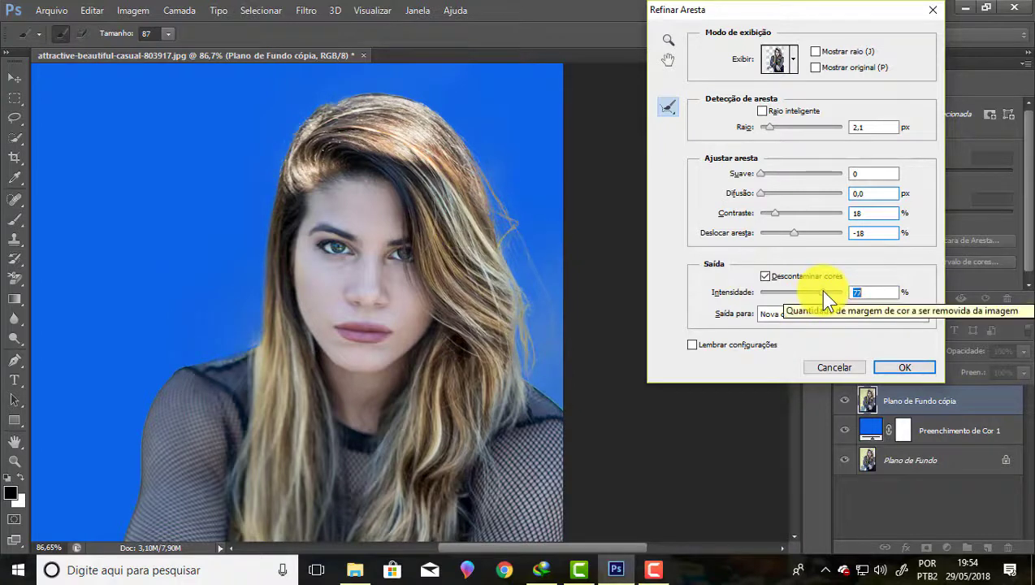
{"action": "key", "text": "alt"}
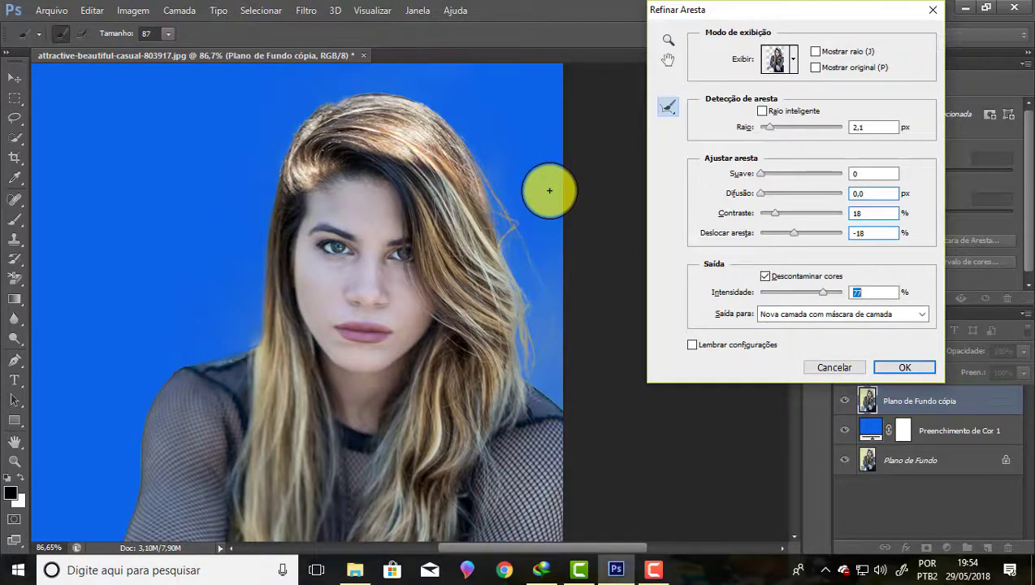
{"action": "key", "text": "ctrl+minus"}
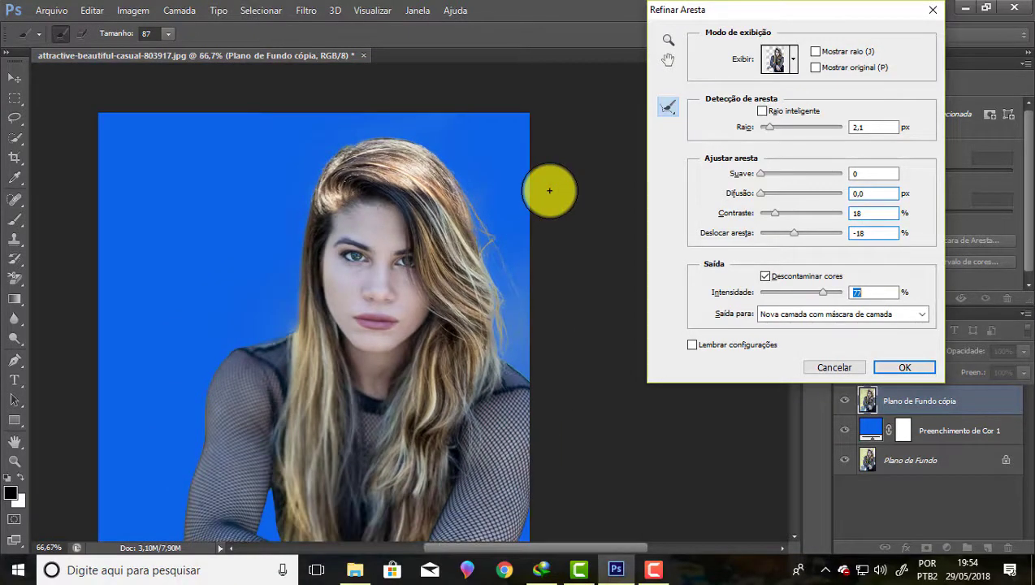
{"action": "key", "text": "ctrl+minus"}
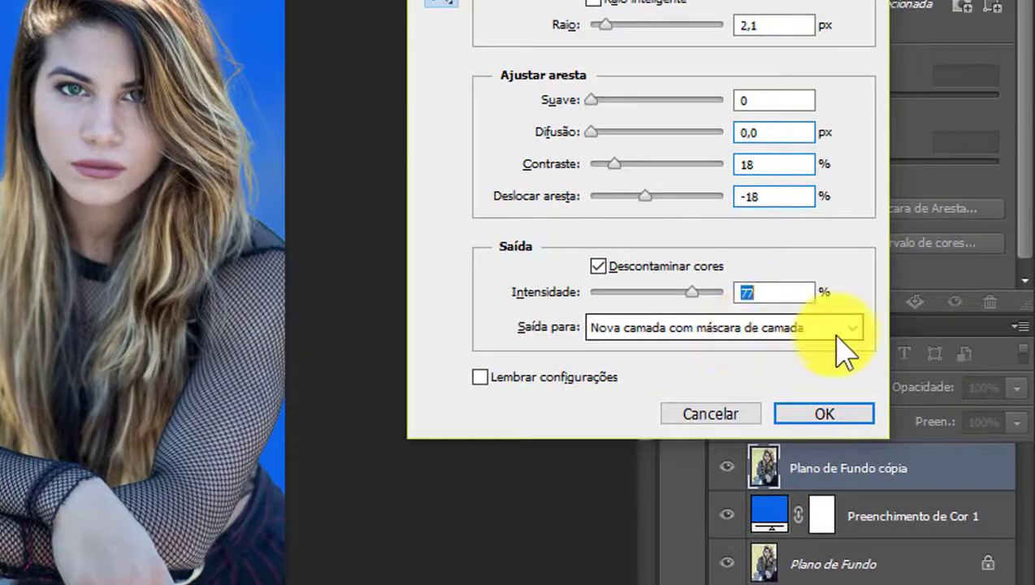
Output the refinement as 'Nova camada com máscara de camada'
{"action": "left_click", "coordinate": [854, 328]}
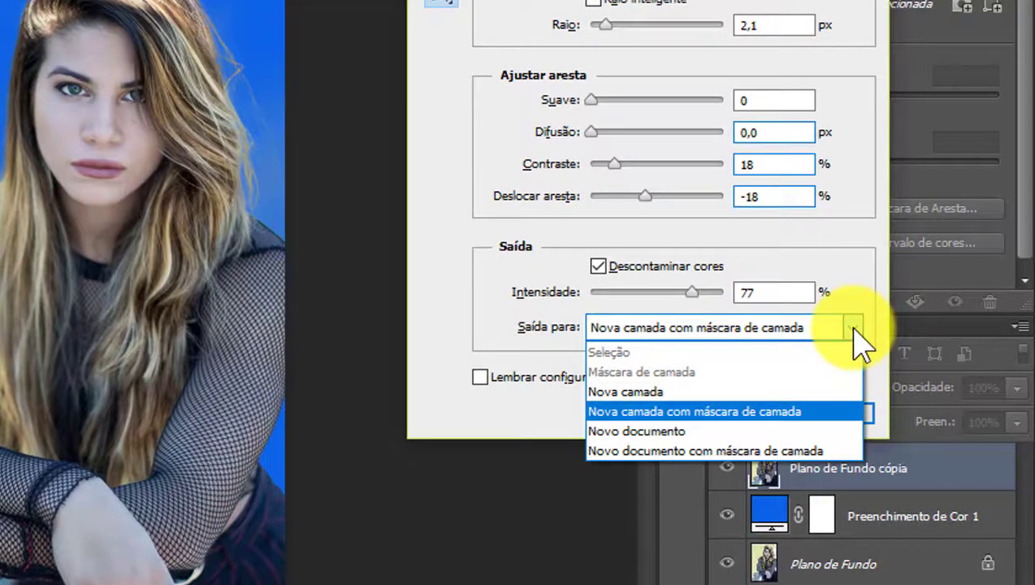
{"action": "left_click", "coordinate": [699, 412]}
{"action": "left_click", "coordinate": [824, 415]}
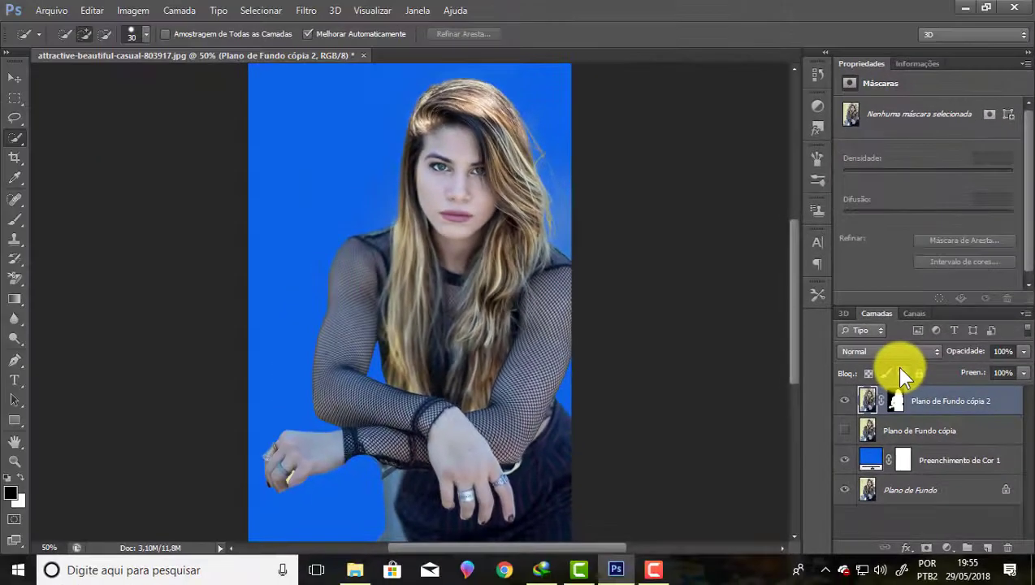
Hide the unmasked copy and delete the original Plano de Fundo layer
{"action": "left_click", "coordinate": [845, 430]}
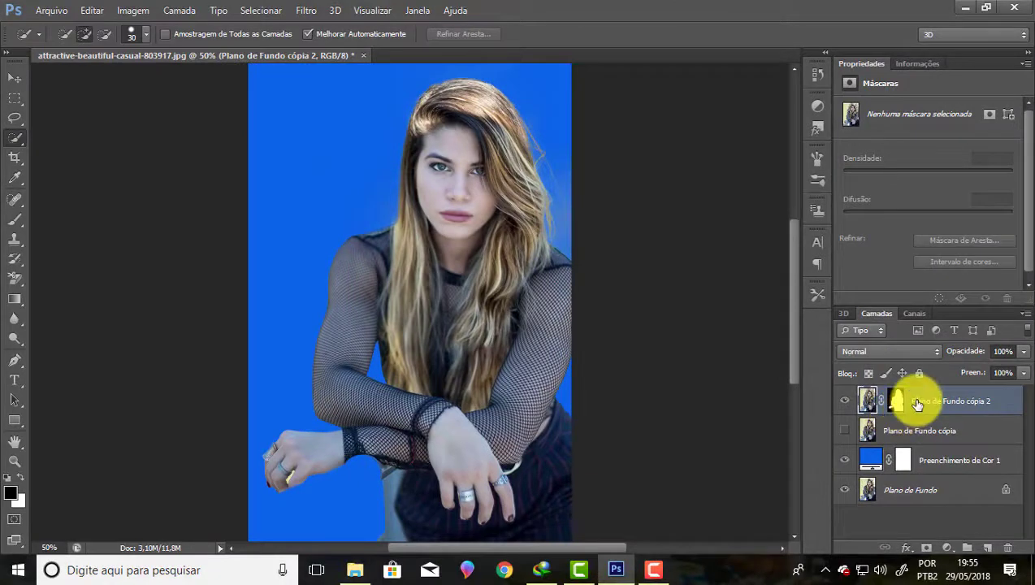
{"action": "left_click", "coordinate": [905, 431]}
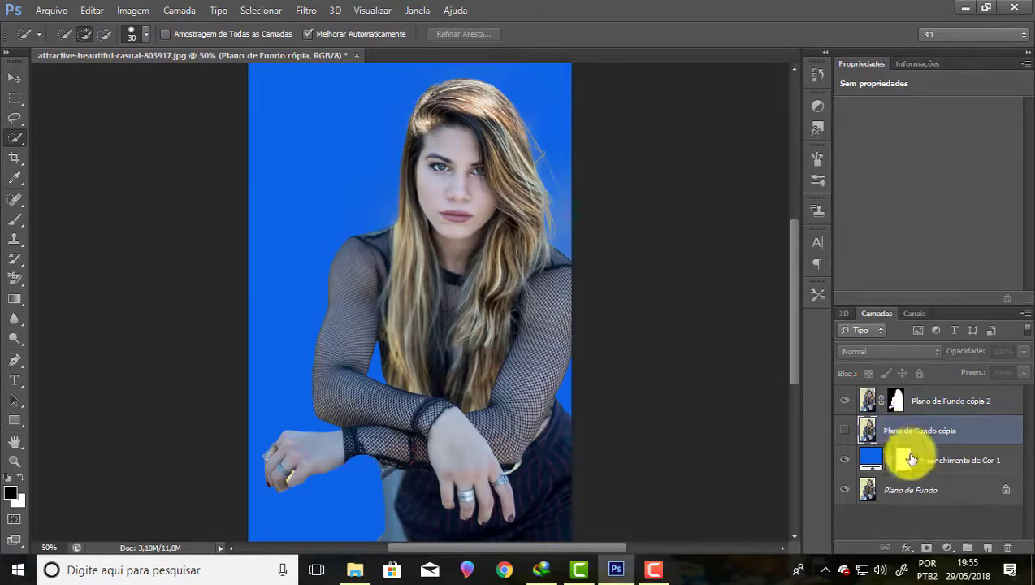
{"action": "left_click", "coordinate": [927, 489], "text": "shift"}
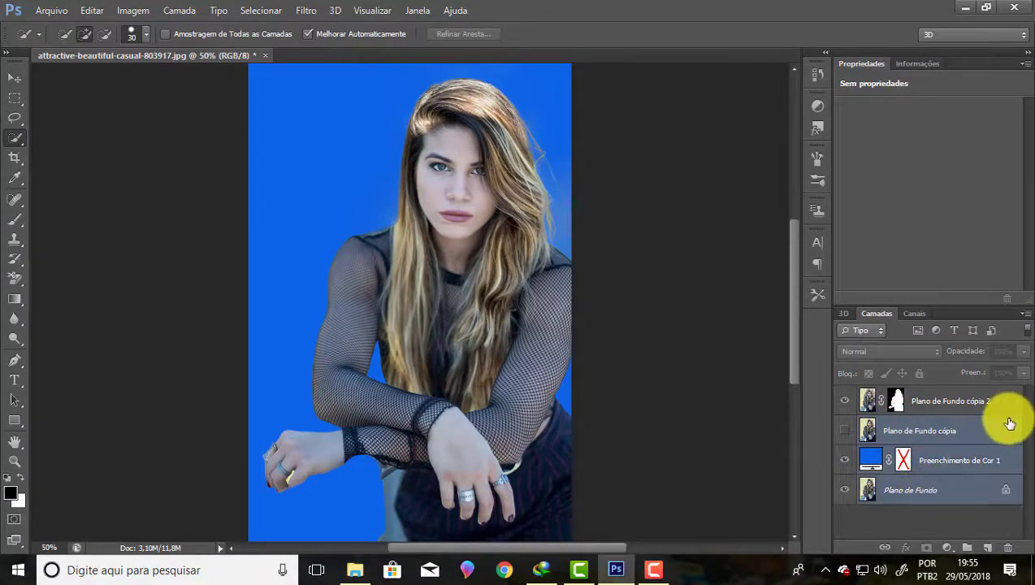
{"action": "left_click", "coordinate": [947, 457]}
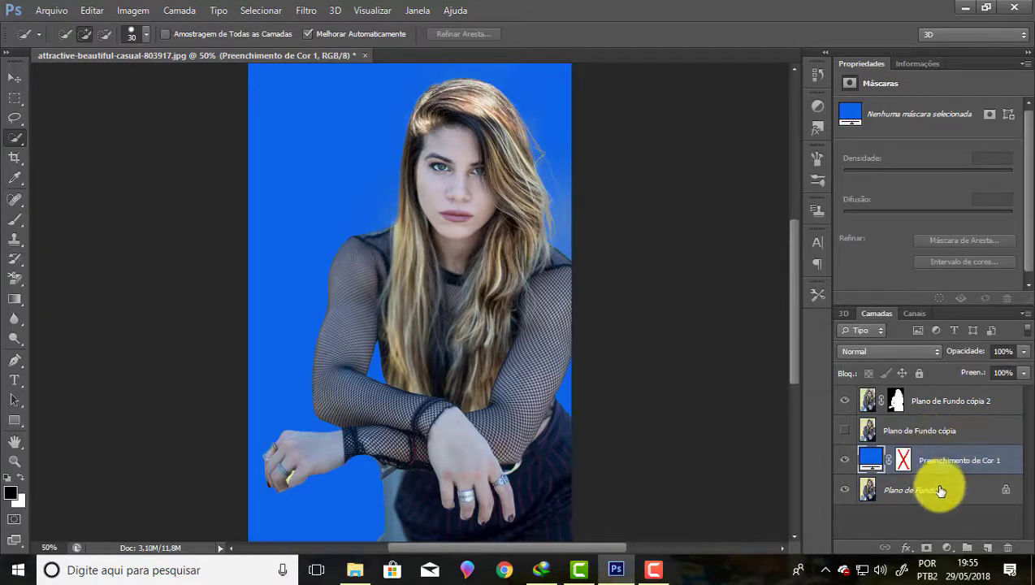
{"action": "left_click", "coordinate": [940, 491]}
{"action": "left_click", "coordinate": [1008, 549]}
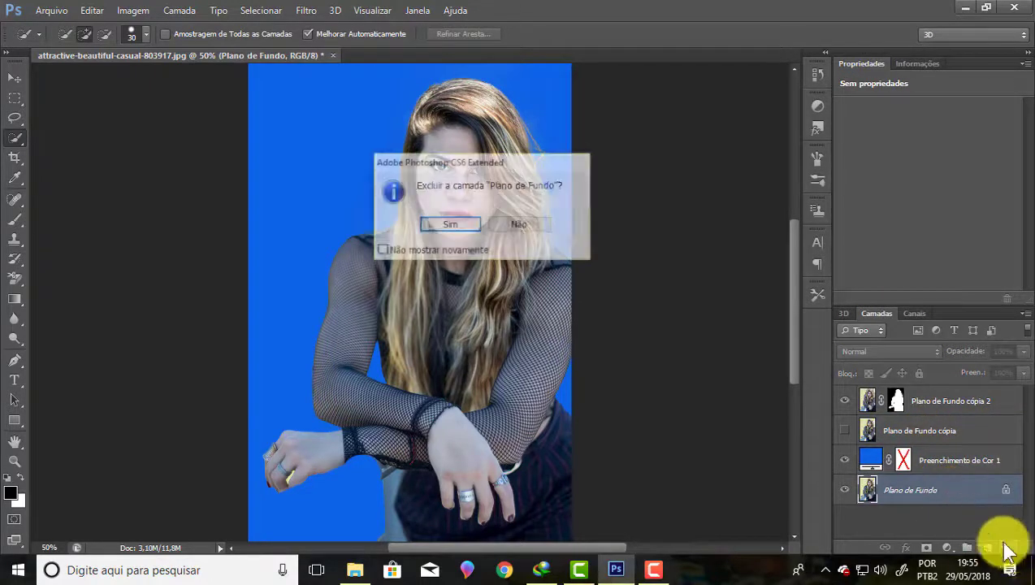
Delete Plano de Fundo cópia and target the mask of Plano de Fundo cópia 2
{"action": "left_click", "coordinate": [921, 430]}
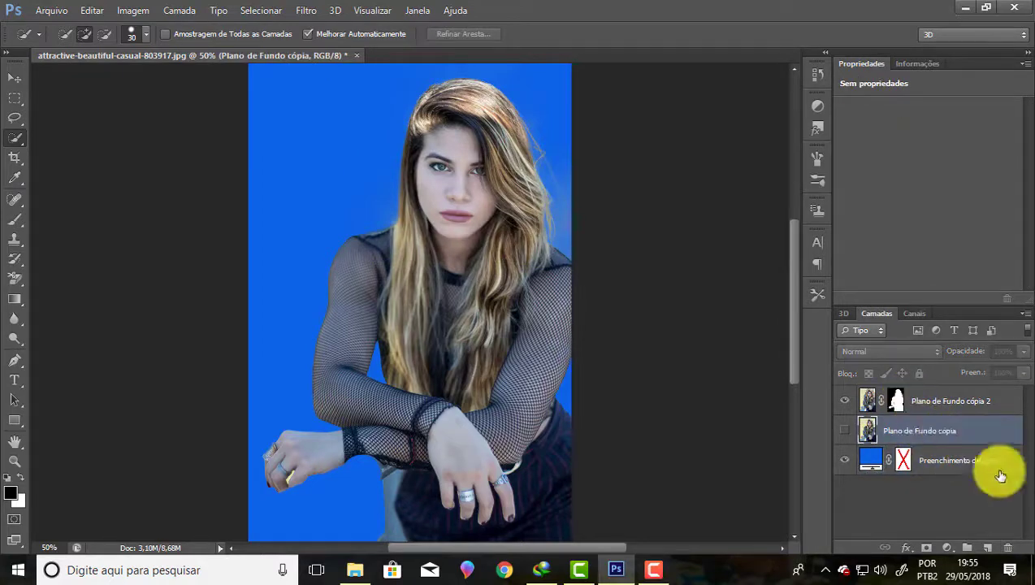
{"action": "left_click", "coordinate": [1008, 550]}
{"action": "key", "text": "Return"}
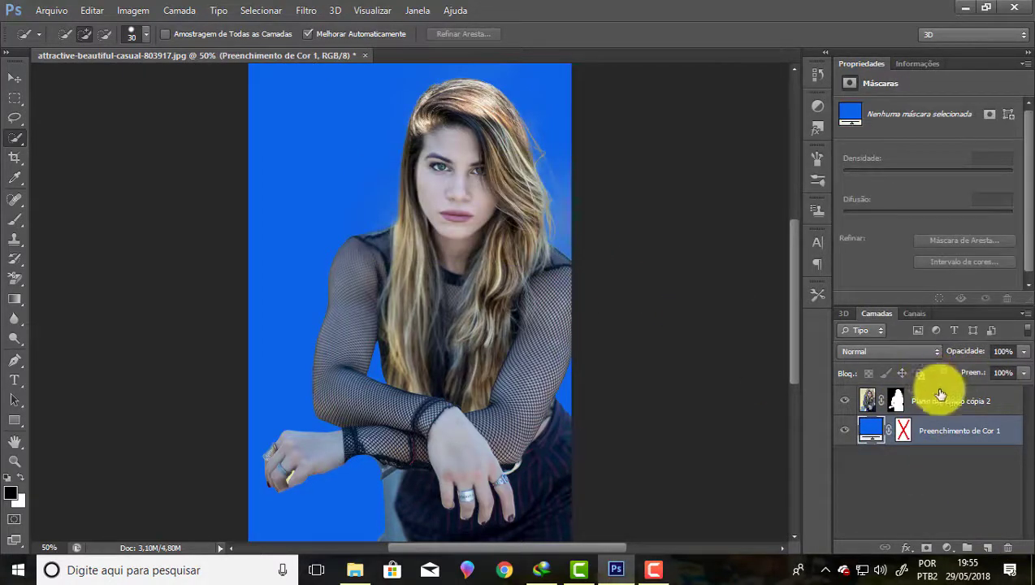
{"action": "left_click", "coordinate": [940, 397]}
{"action": "left_click", "coordinate": [897, 400]}
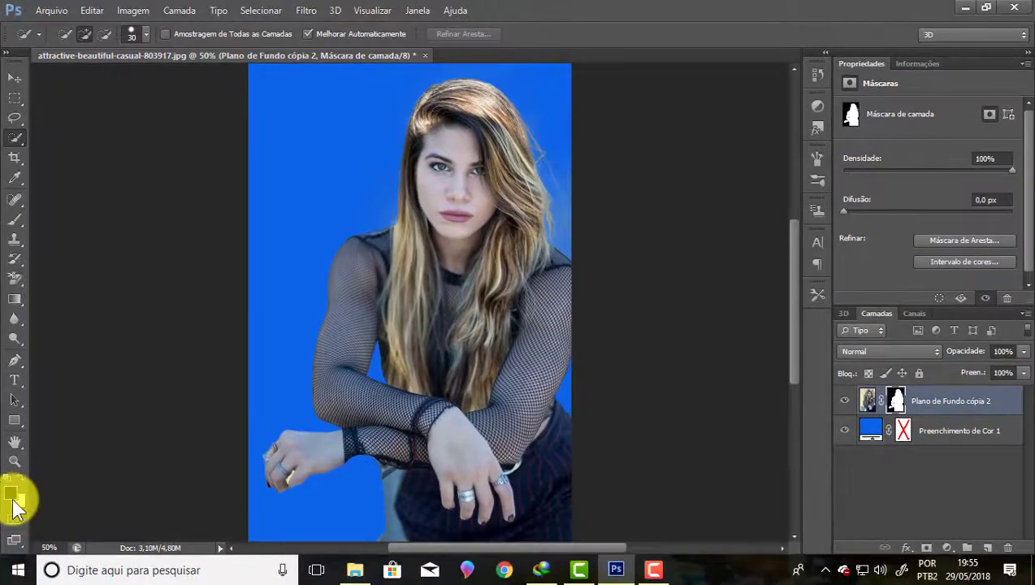
Pick the Brush tool and set it to 70 px with 22% hardness
{"action": "left_click", "coordinate": [15, 219]}
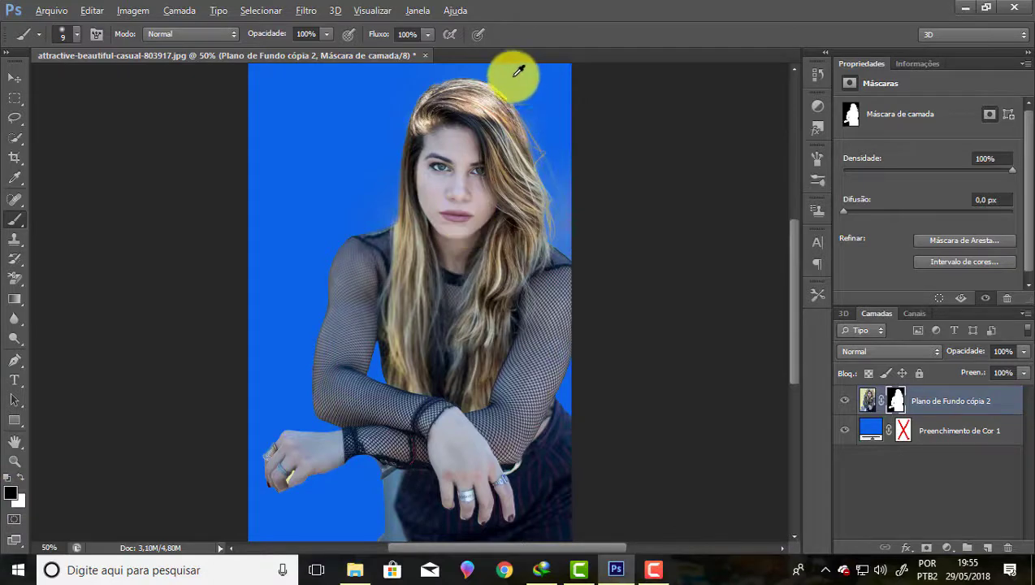
{"action": "scroll", "coordinate": [511, 75], "scroll_direction": "up", "scroll_amount": 5, "text": "alt"}
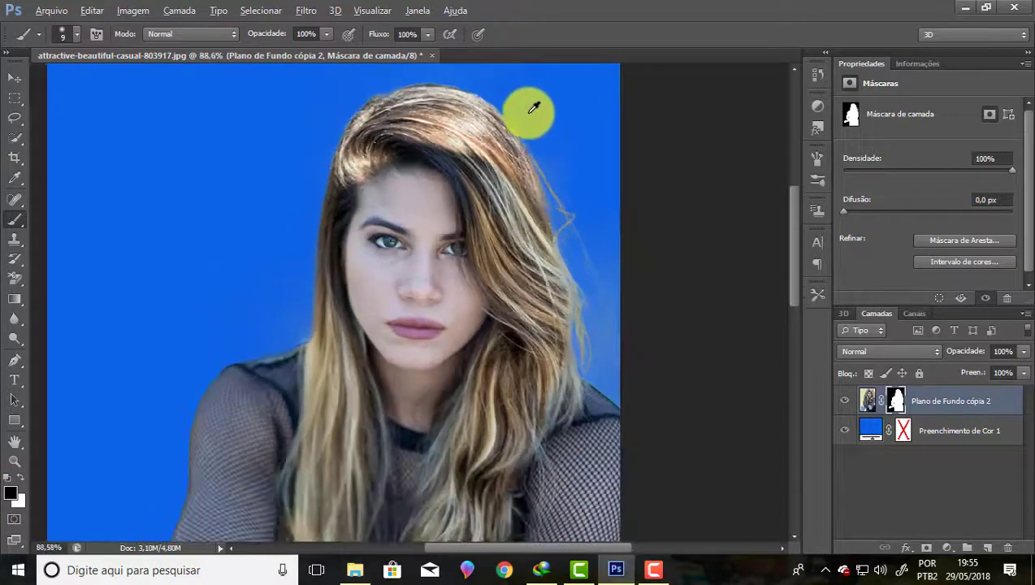
{"action": "scroll", "coordinate": [537, 109], "scroll_direction": "down", "scroll_amount": 1, "text": "alt"}
{"action": "scroll", "coordinate": [658, 236], "scroll_direction": "up", "scroll_amount": 1, "text": "alt"}
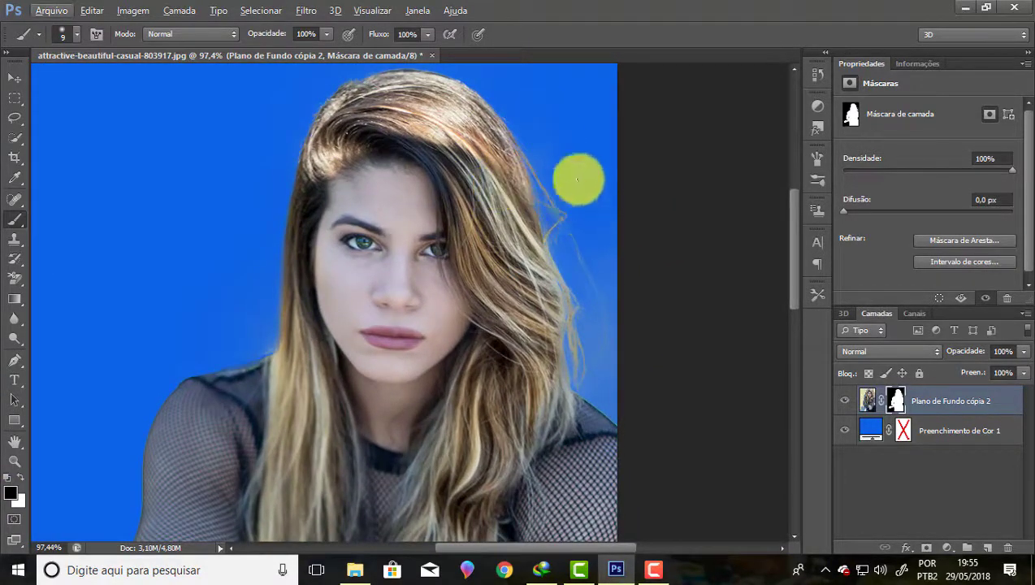
{"action": "left_click", "coordinate": [11, 222]}
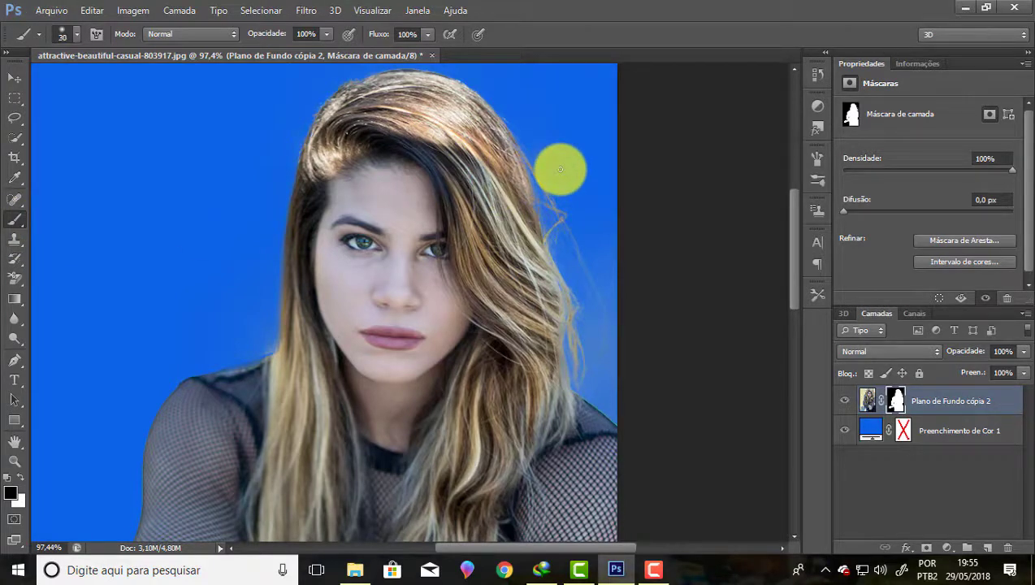
{"action": "key", "text": "bracketright"}
{"action": "key", "text": "bracketright"}
{"action": "key", "text": "bracketright"}
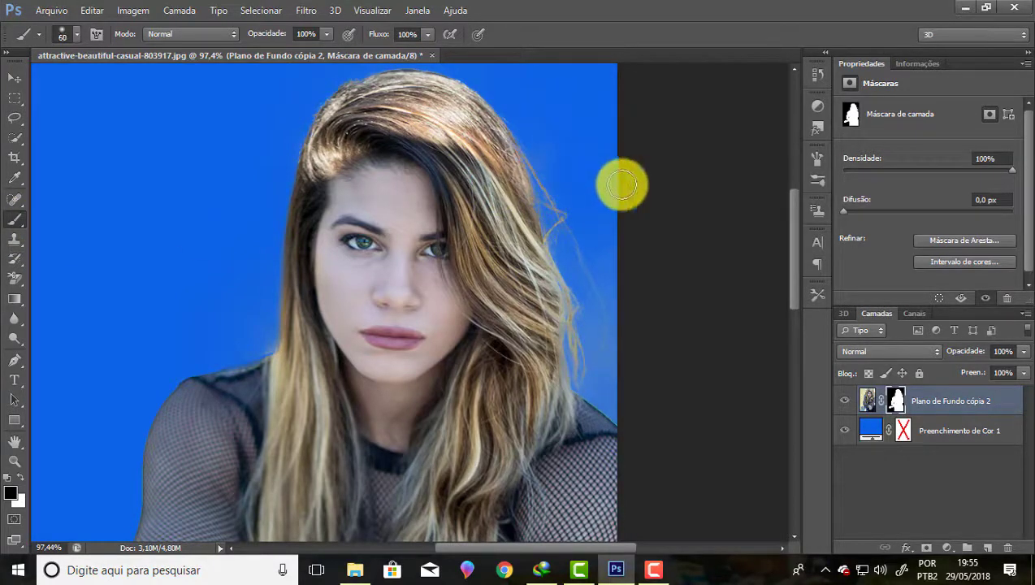
{"action": "key", "text": "bracketright"}
{"action": "left_click", "coordinate": [76, 32]}
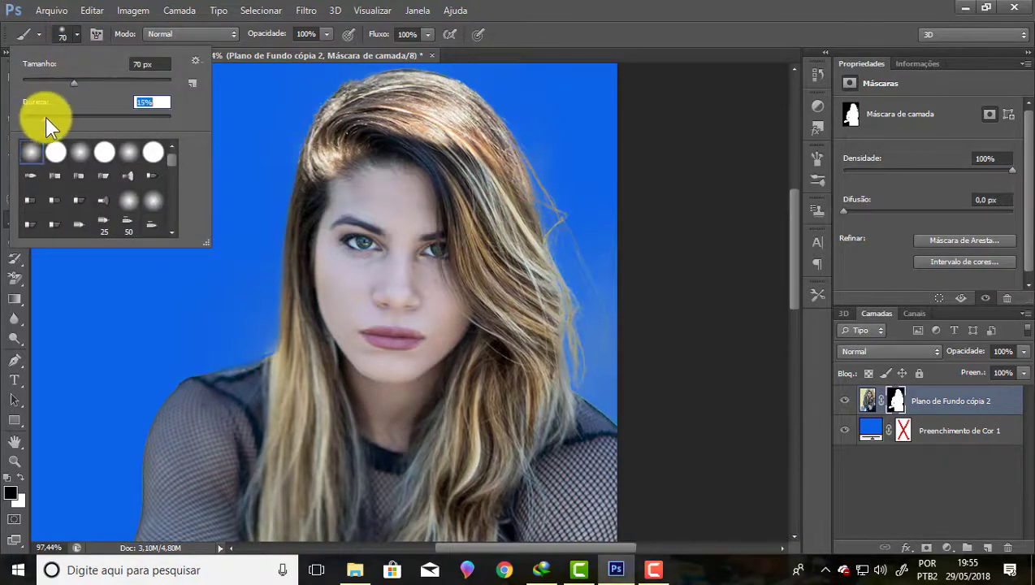
{"action": "left_click_drag", "start_coordinate": [46, 116], "coordinate": [55, 116]}
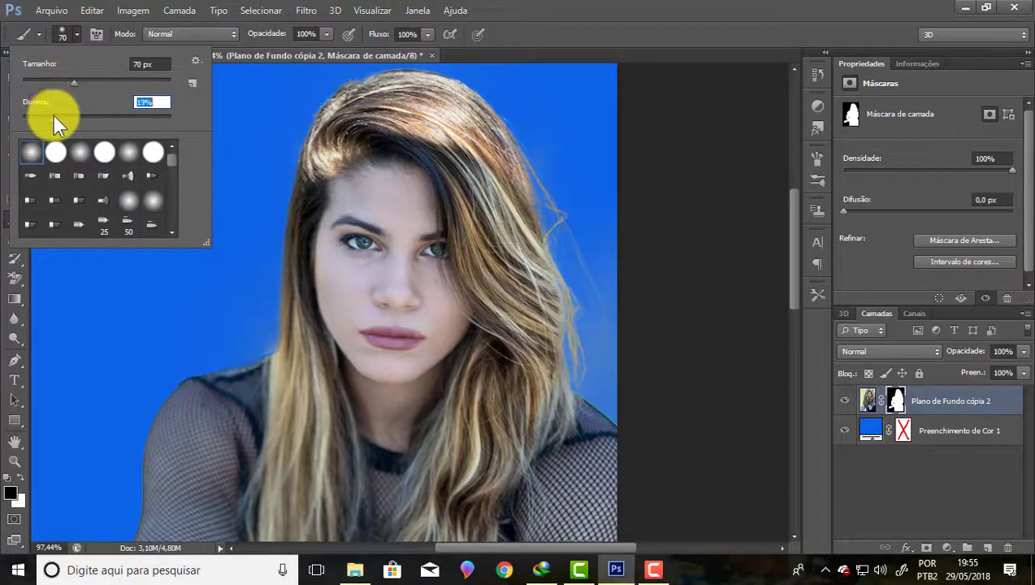
{"action": "left_click", "coordinate": [540, 32]}
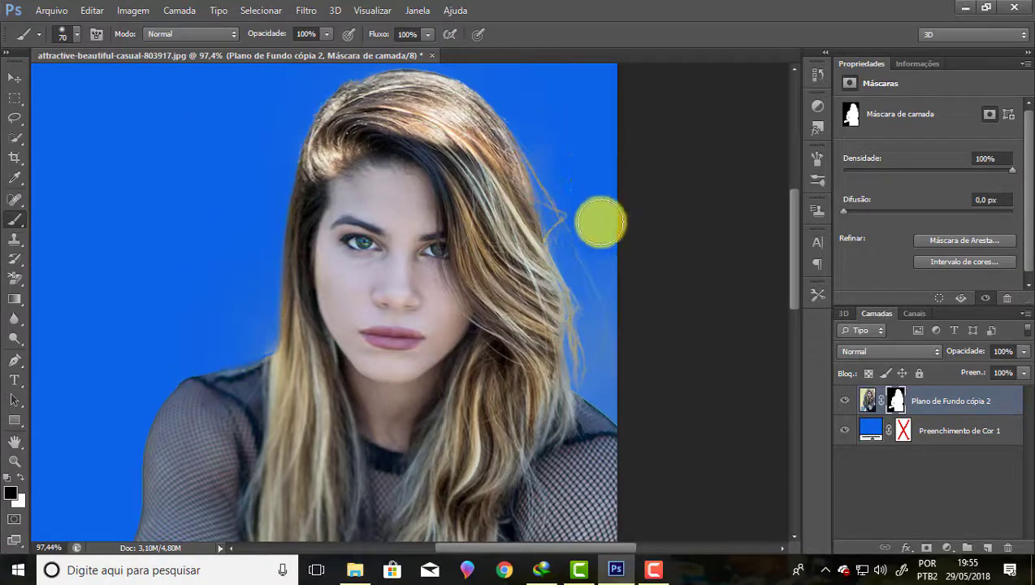
Paint the mask along the right hair edge, then the left shoulder edge at size 50
{"action": "mouse_move", "coordinate": [623, 270]}
{"action": "left_mouse_down"}
{"action": "mouse_move", "coordinate": [633, 303]}
{"action": "mouse_move", "coordinate": [623, 388]}
{"action": "left_mouse_up"}
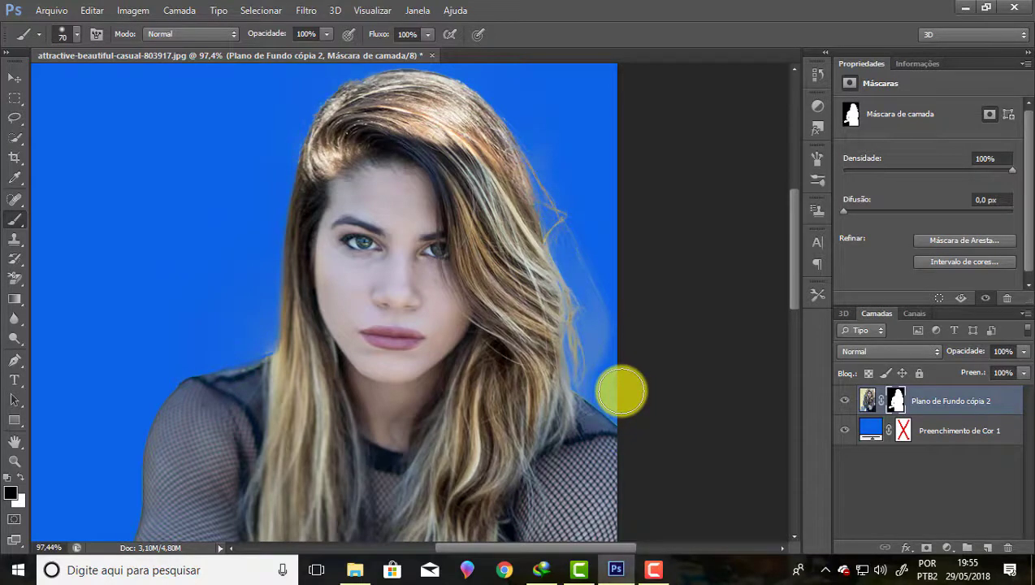
{"action": "mouse_move", "coordinate": [610, 374]}
{"action": "left_mouse_down"}
{"action": "mouse_move", "coordinate": [594, 386]}
{"action": "mouse_move", "coordinate": [608, 407]}
{"action": "mouse_move", "coordinate": [621, 394]}
{"action": "left_mouse_up"}
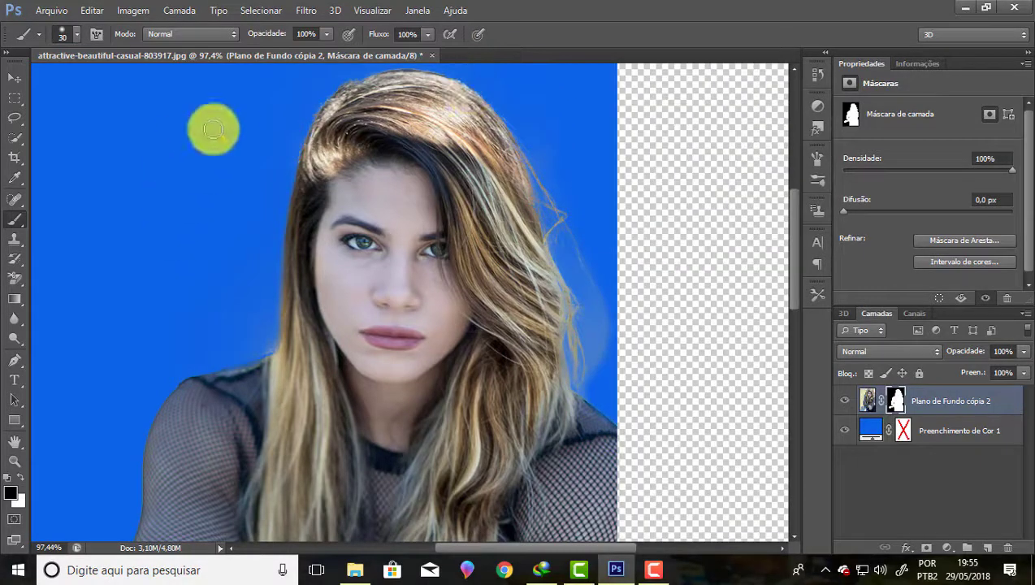
{"action": "key", "text": "bracketright"}
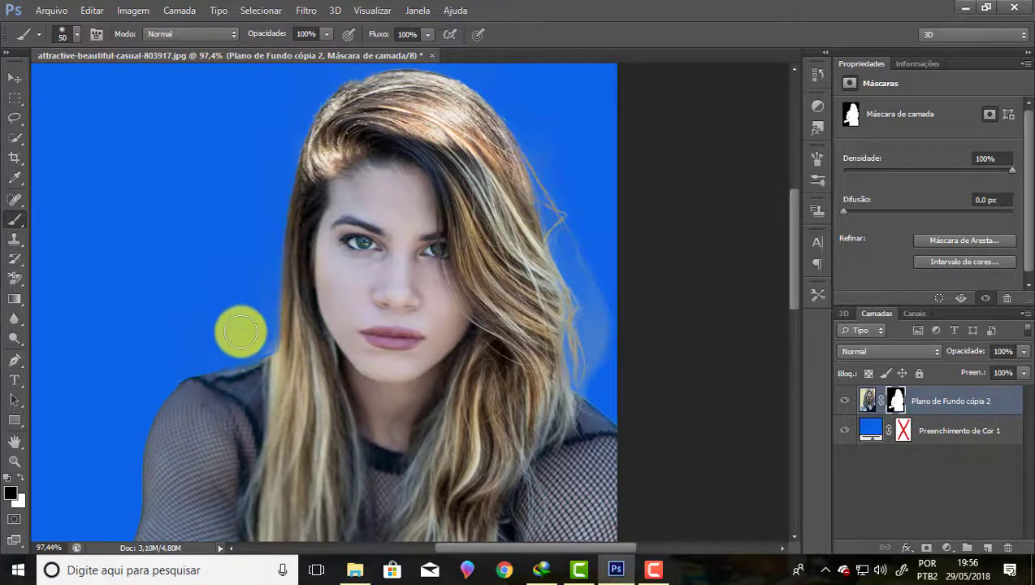
{"action": "left_click_drag", "start_coordinate": [256, 334], "coordinate": [173, 370]}
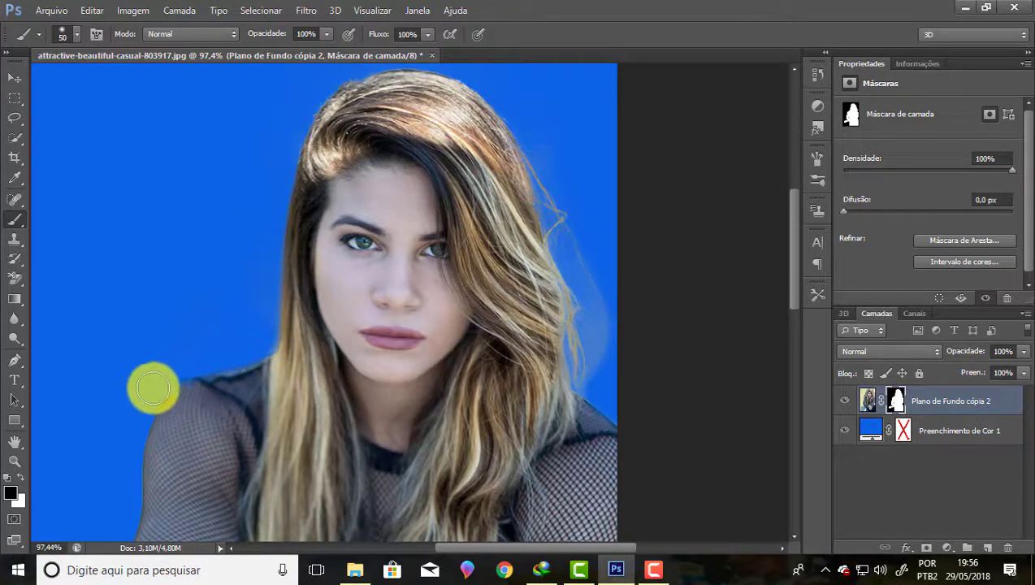
{"action": "scroll", "coordinate": [345, 224], "scroll_direction": "down", "scroll_amount": 2}
{"action": "scroll", "coordinate": [233, 381], "scroll_direction": "down", "scroll_amount": 2}
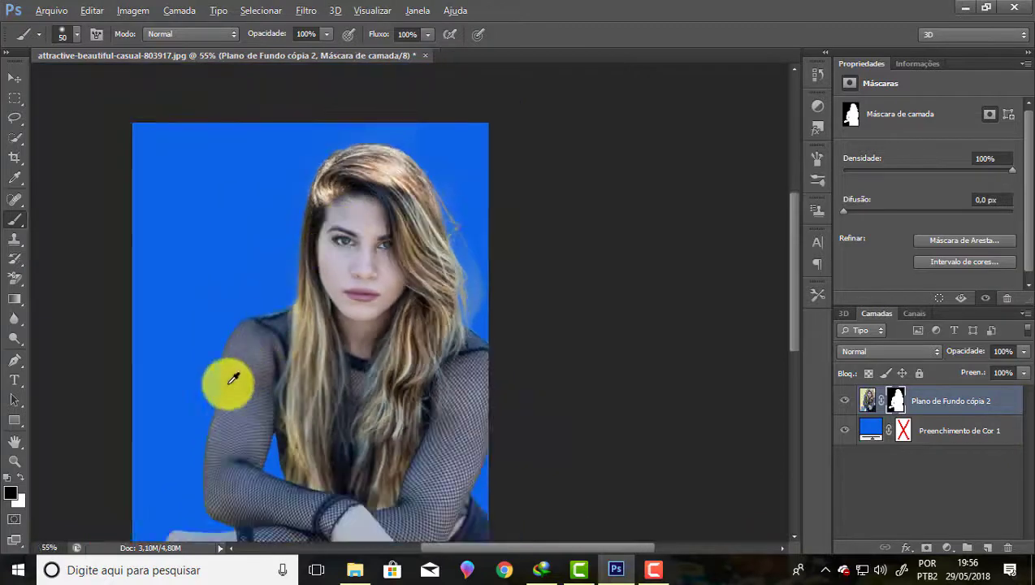
{"action": "scroll", "coordinate": [203, 428], "scroll_direction": "up", "scroll_amount": 3}
{"action": "scroll", "coordinate": [282, 338], "scroll_direction": "up", "scroll_amount": 2}
{"action": "scroll", "coordinate": [288, 176], "scroll_direction": "down", "scroll_amount": 2}
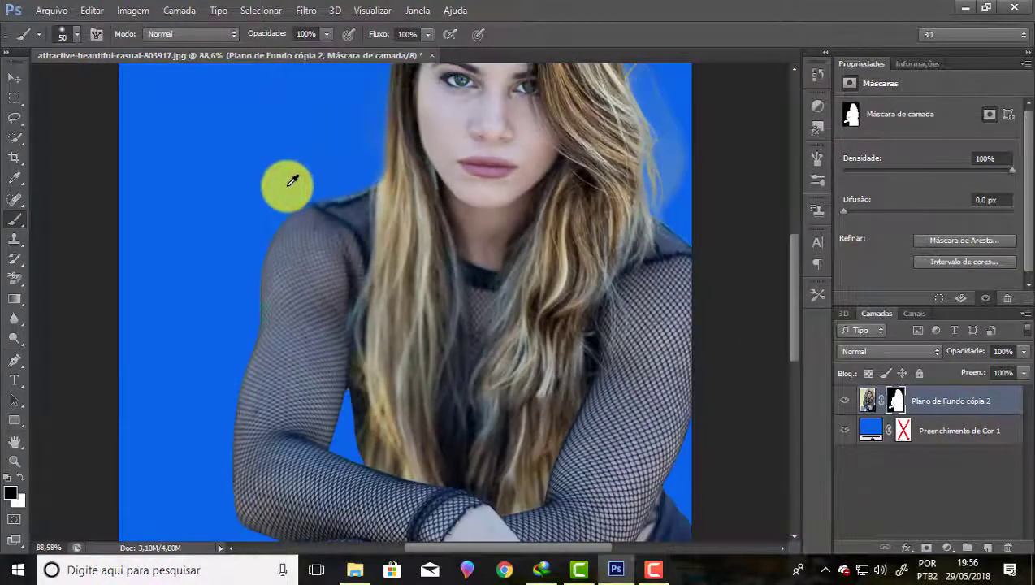
Delete and restore the Plano de Fundo cópia 2 layer twice to compare, then enlarge the brush to 90
{"action": "key", "text": "Delete"}
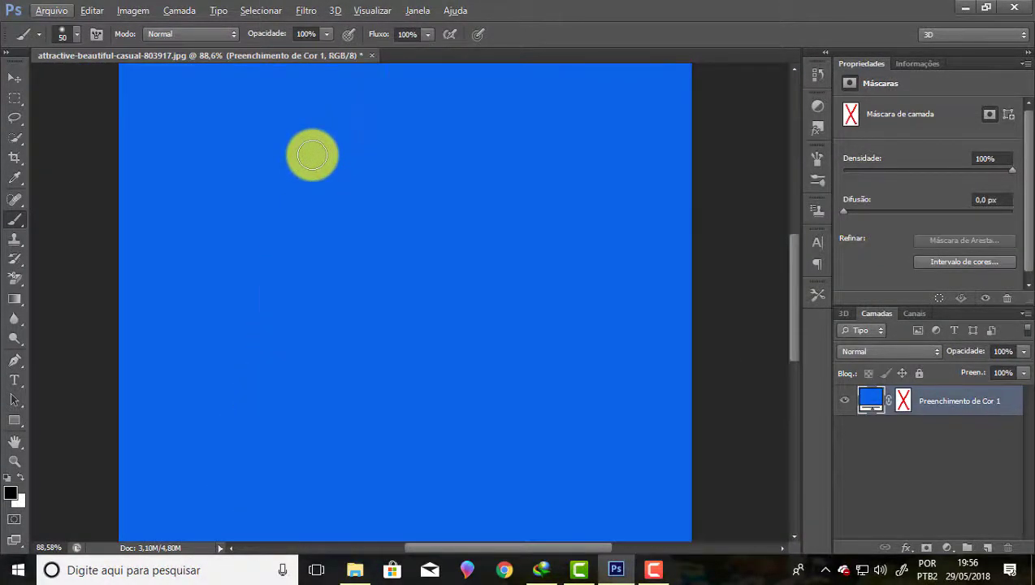
{"action": "key", "text": "ctrl+z"}
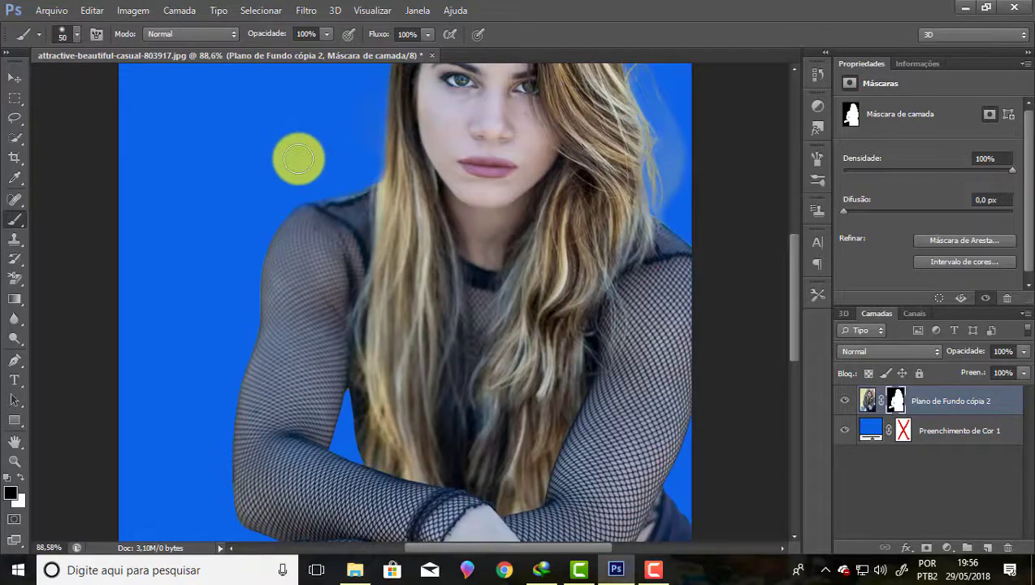
{"action": "key", "text": "Delete"}
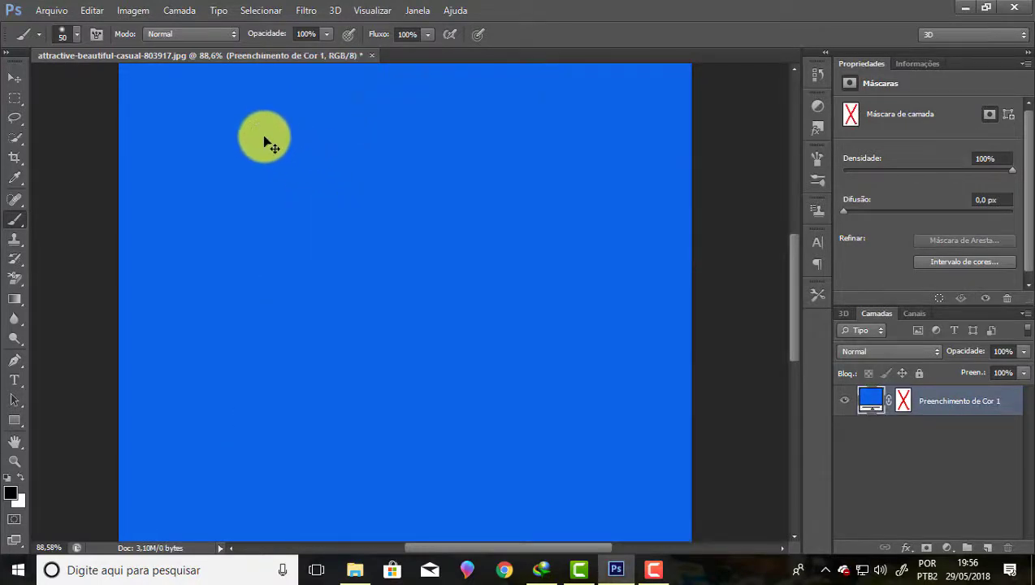
{"action": "key", "text": "ctrl+z"}
{"action": "key", "text": "bracketright"}
{"action": "key", "text": "bracketright"}
{"action": "key", "text": "bracketright"}
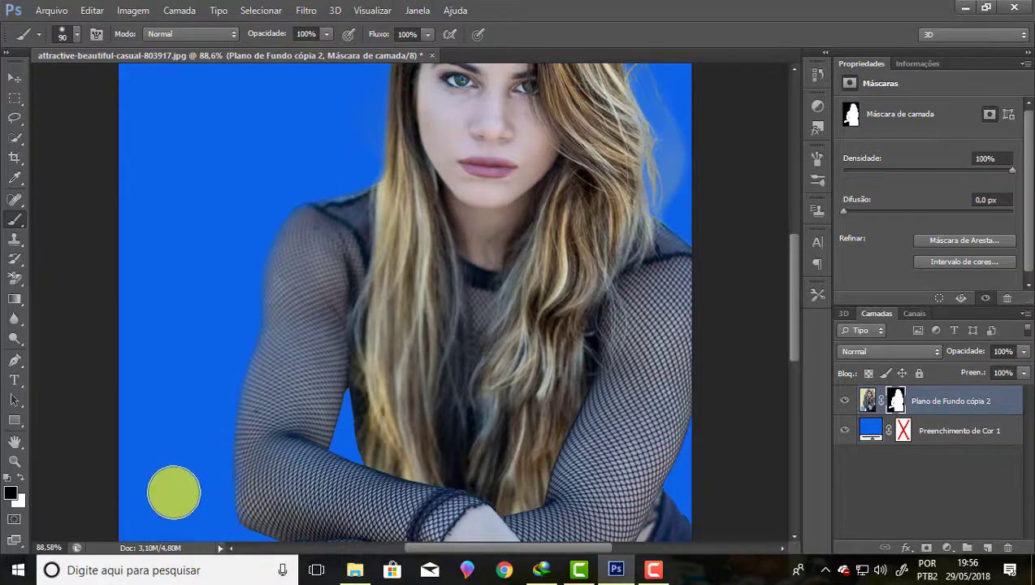
Shrink the brush to 40 and paint the mask along the hair's top and sides, then enlarge it to 60
{"action": "scroll", "coordinate": [240, 196], "scroll_direction": "down", "scroll_amount": 3}
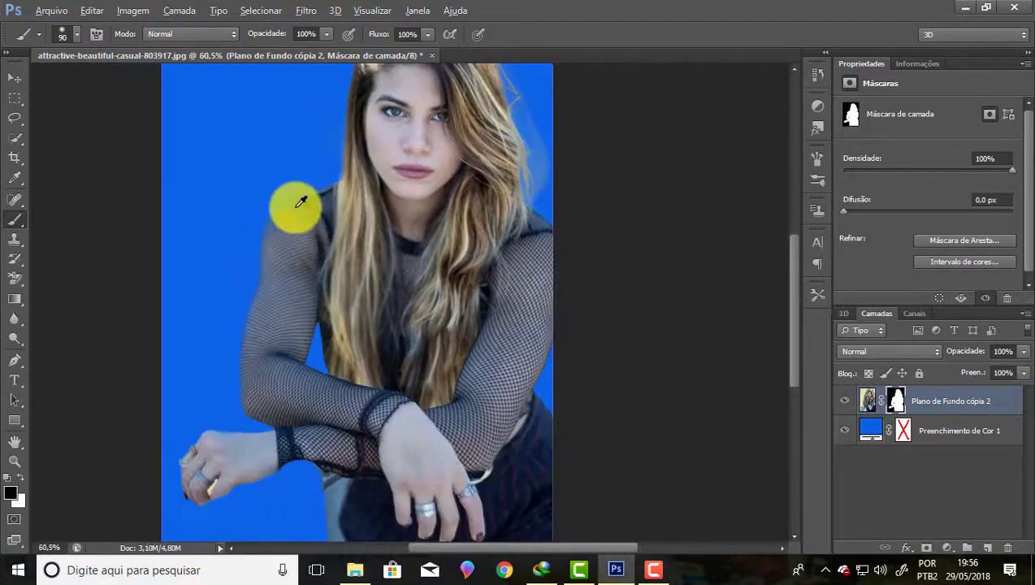
{"action": "scroll", "coordinate": [211, 412], "scroll_direction": "up", "scroll_amount": 3}
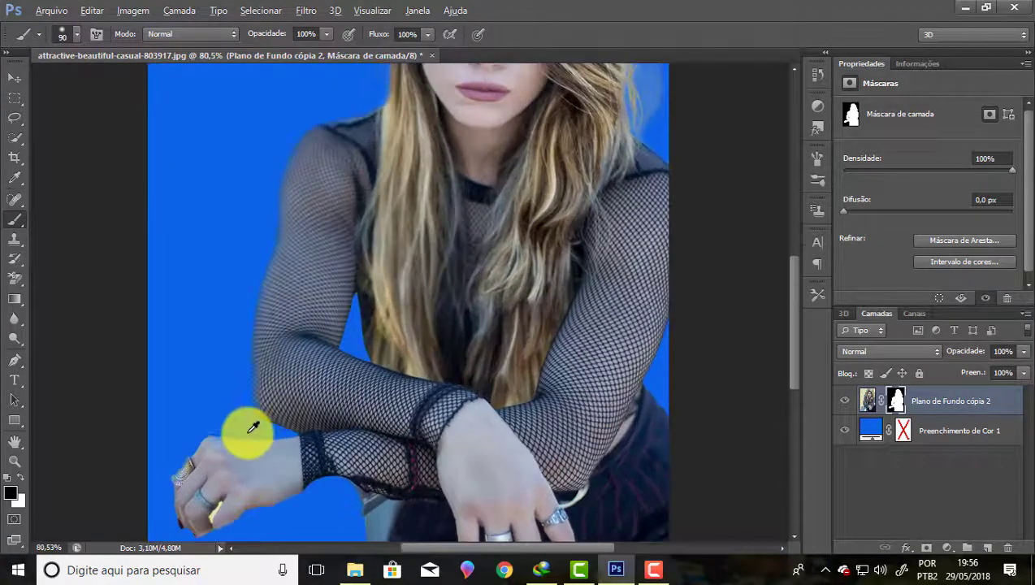
{"action": "scroll", "coordinate": [244, 430], "scroll_direction": "up", "scroll_amount": 3}
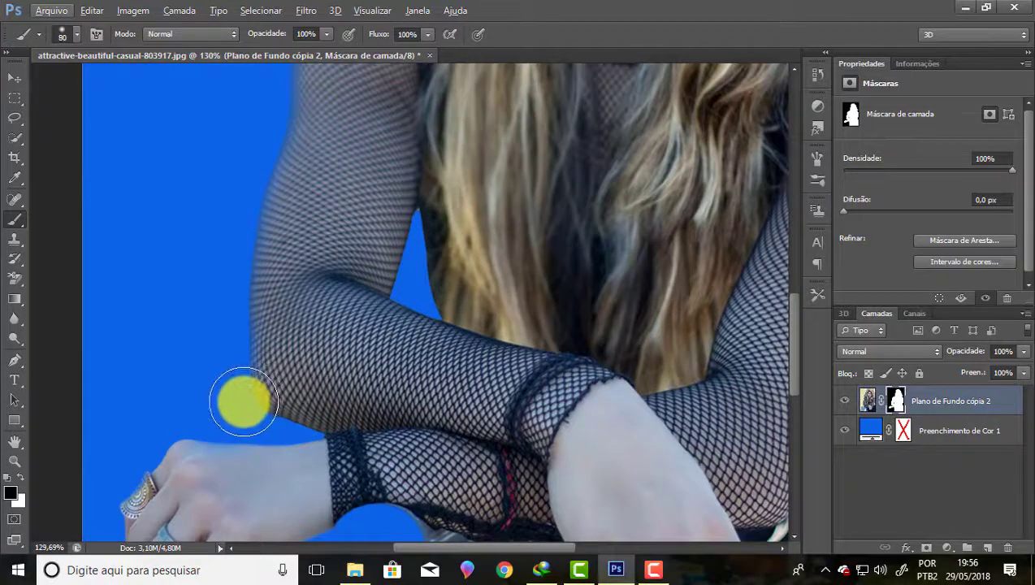
{"action": "key", "text": "bracketleft"}
{"action": "key", "text": "bracketleft"}
{"action": "key", "text": "bracketleft"}
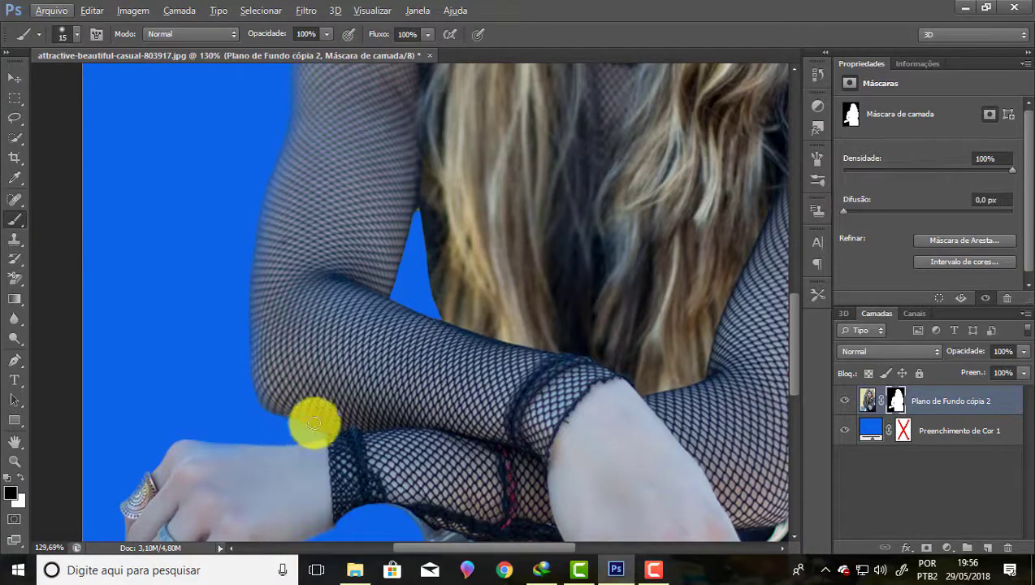
{"action": "scroll", "coordinate": [210, 265], "scroll_direction": "down", "scroll_amount": 2}
{"action": "scroll", "coordinate": [215, 268], "scroll_direction": "down", "scroll_amount": 2}
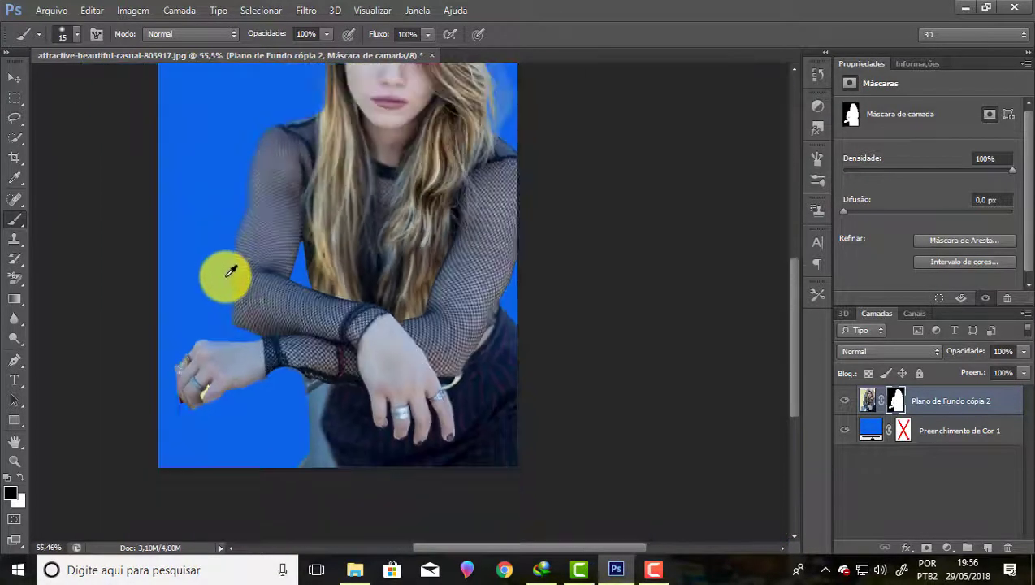
{"action": "scroll", "coordinate": [260, 280], "scroll_direction": "down", "scroll_amount": 2}
{"action": "scroll", "coordinate": [520, 219], "scroll_direction": "up", "scroll_amount": 1}
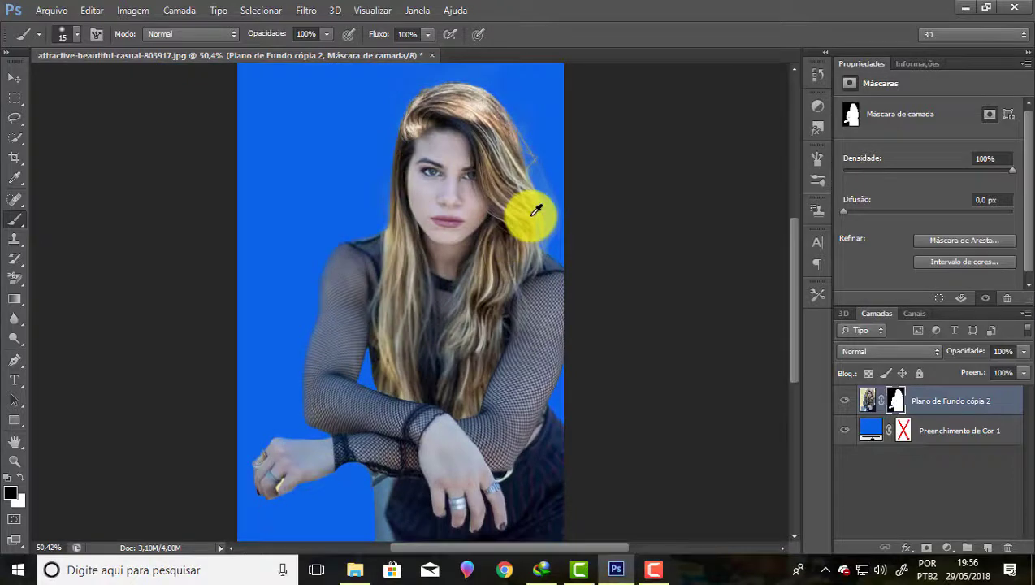
{"action": "scroll", "coordinate": [530, 65], "scroll_direction": "up", "scroll_amount": 1}
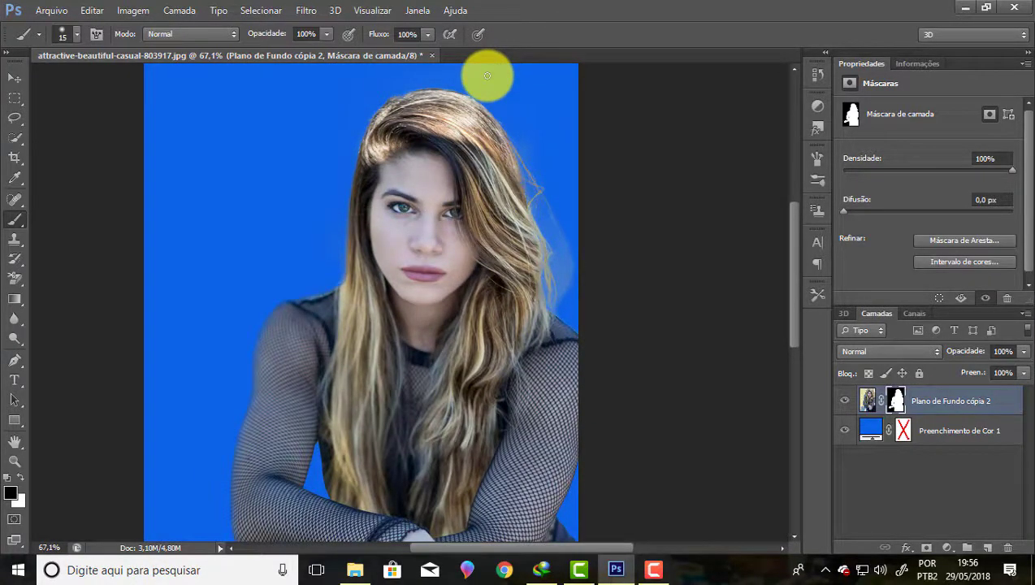
{"action": "scroll", "coordinate": [487, 76], "scroll_direction": "up", "scroll_amount": 1}
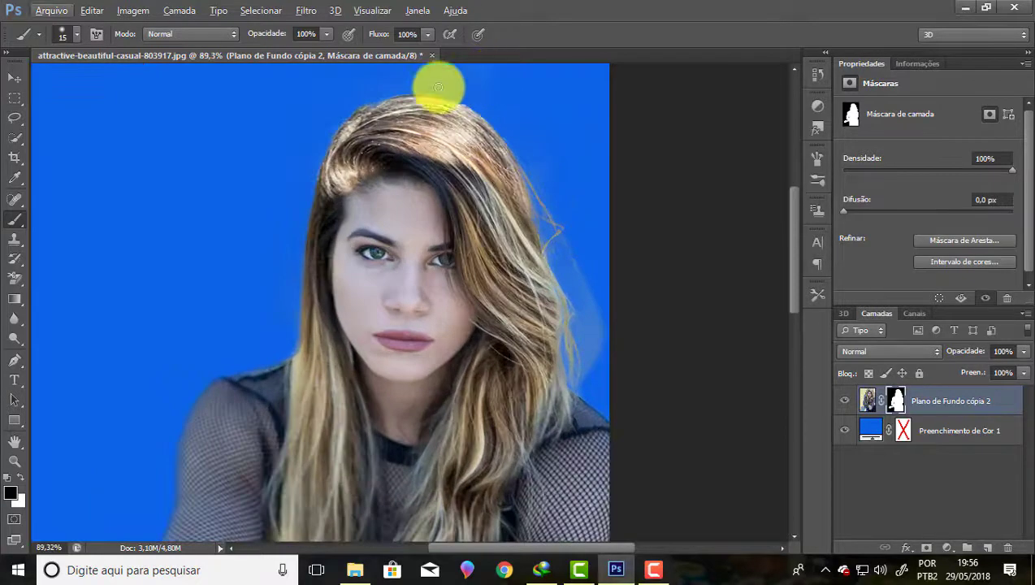
{"action": "scroll", "coordinate": [426, 82], "scroll_direction": "down", "scroll_amount": 1}
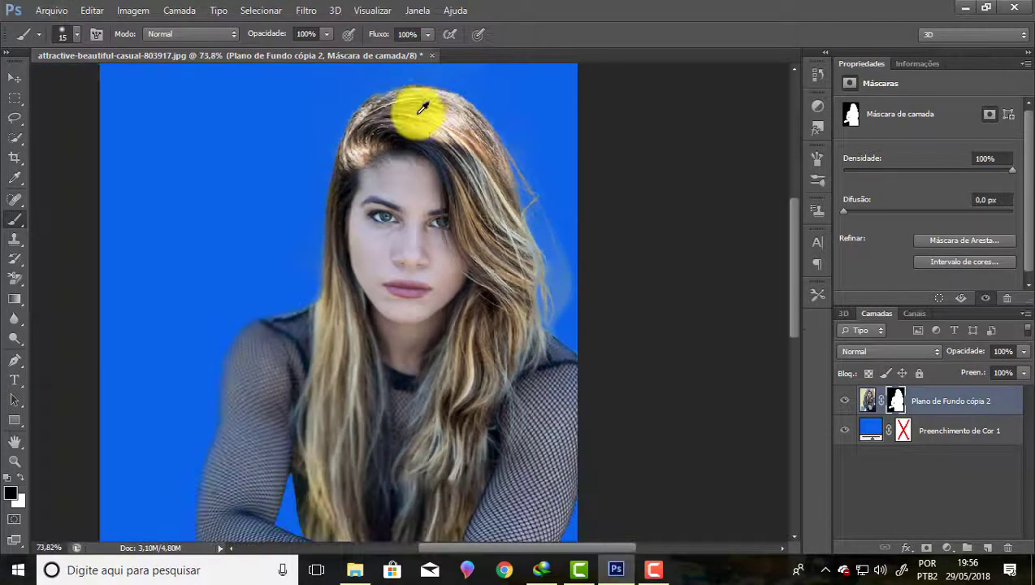
{"action": "scroll", "coordinate": [416, 104], "scroll_direction": "down", "scroll_amount": 1}
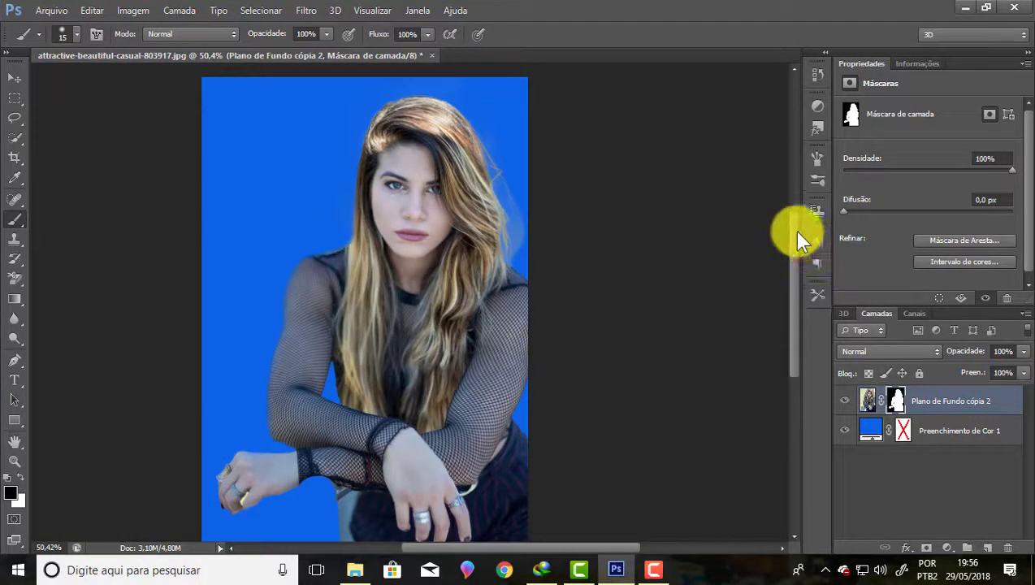
{"action": "scroll", "coordinate": [412, 157], "scroll_direction": "up", "scroll_amount": 1}
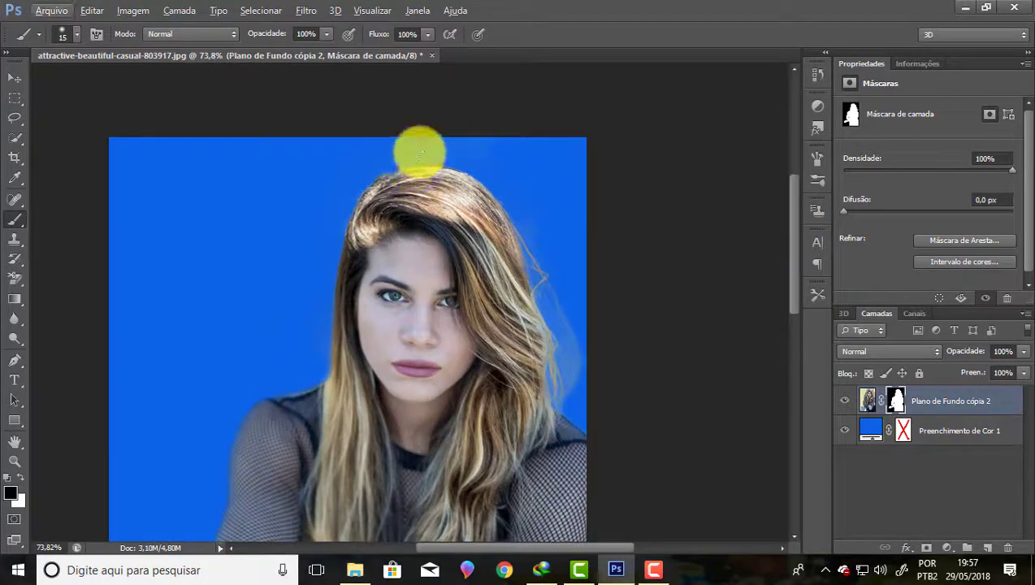
{"action": "key", "text": "bracketright"}
{"action": "key", "text": "bracketright"}
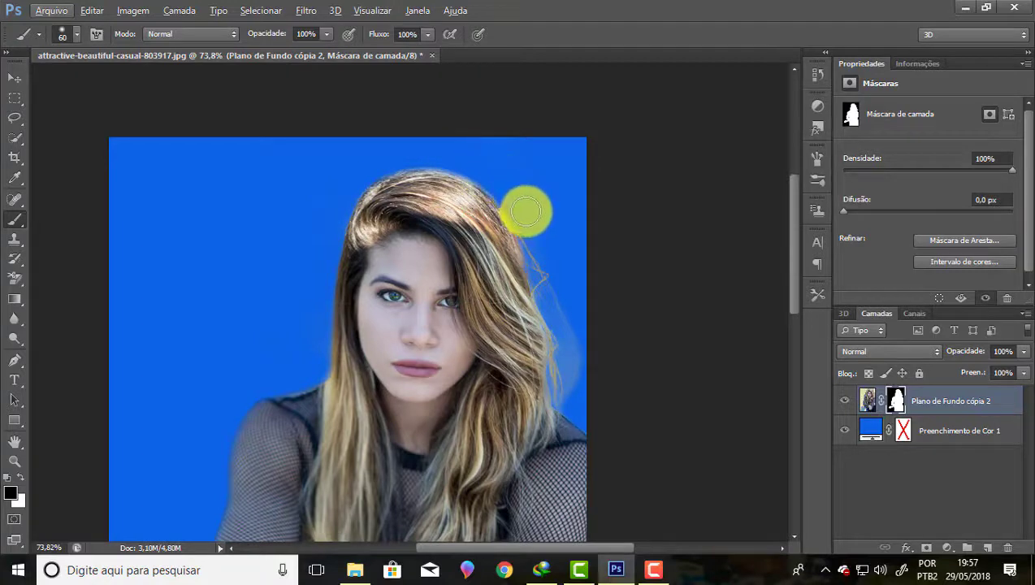
{"action": "scroll", "coordinate": [430, 159], "scroll_direction": "down", "scroll_amount": 2}
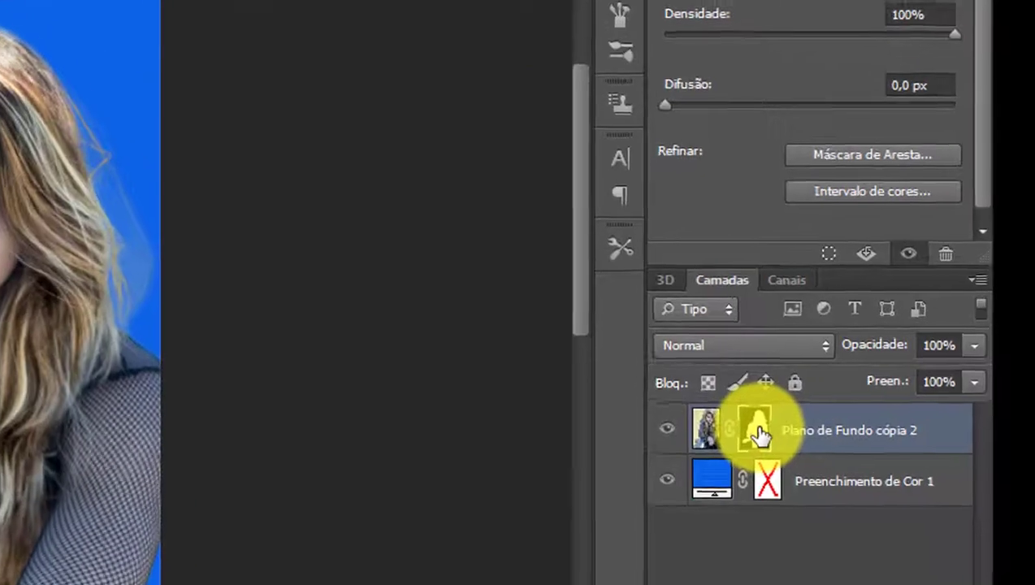
Apply the layer mask to Plano de Fundo cópia 2 and delete the Preenchimento de Cor 1 fill layer
{"action": "right_click", "coordinate": [898, 404]}
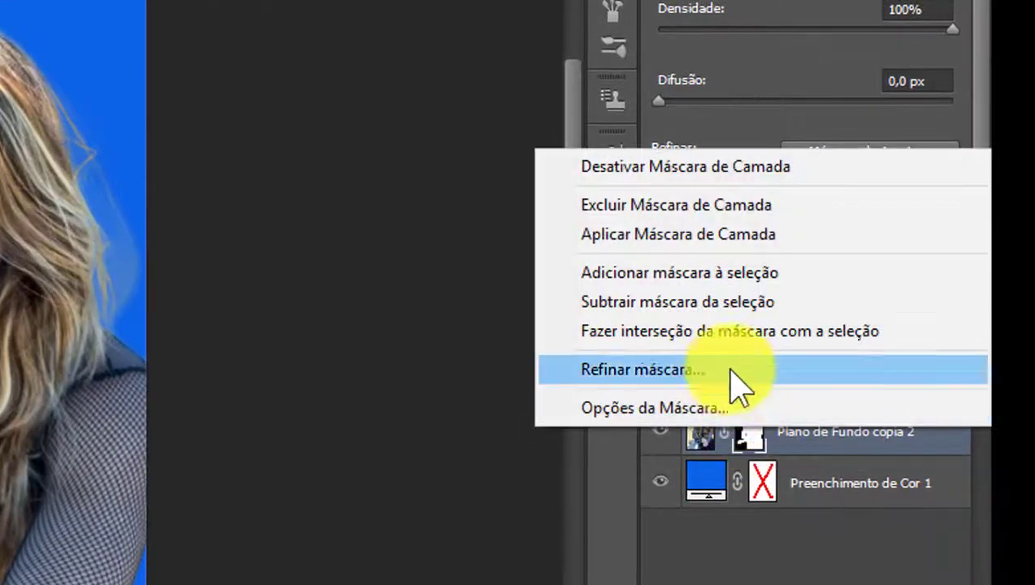
{"action": "left_click", "coordinate": [726, 236]}
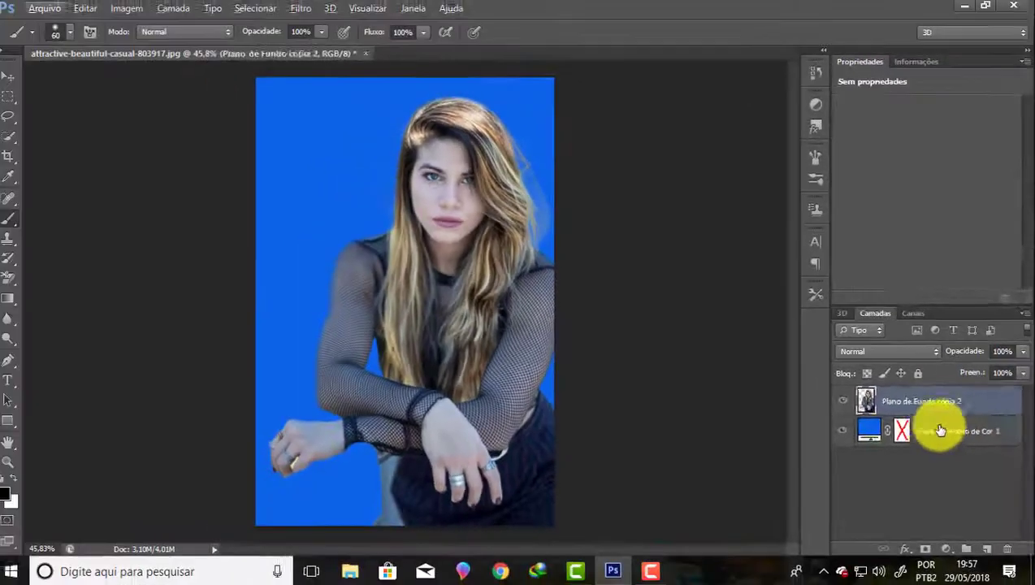
{"action": "left_click", "coordinate": [862, 432]}
{"action": "left_click", "coordinate": [844, 432]}
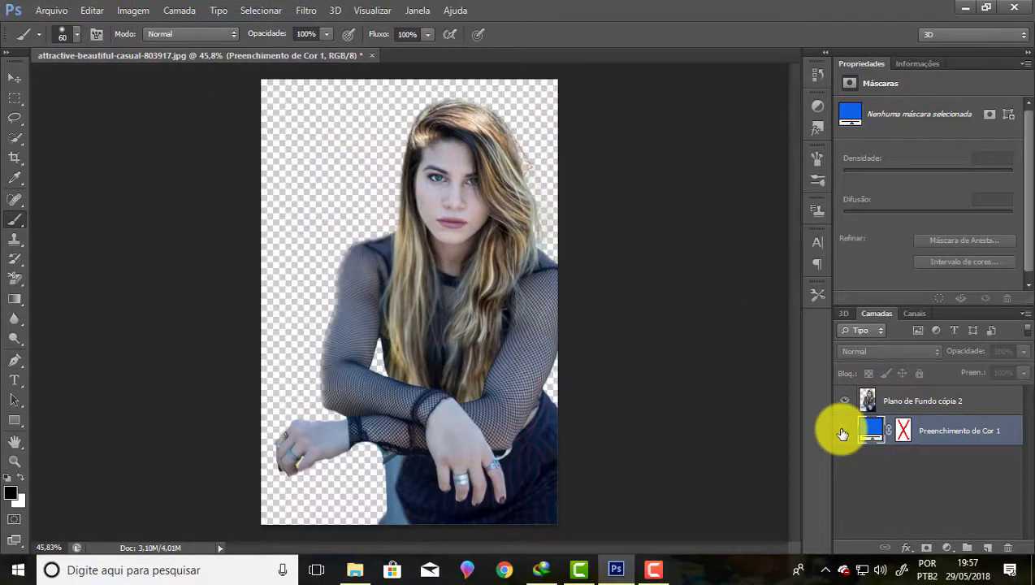
{"action": "left_click", "coordinate": [1008, 549]}
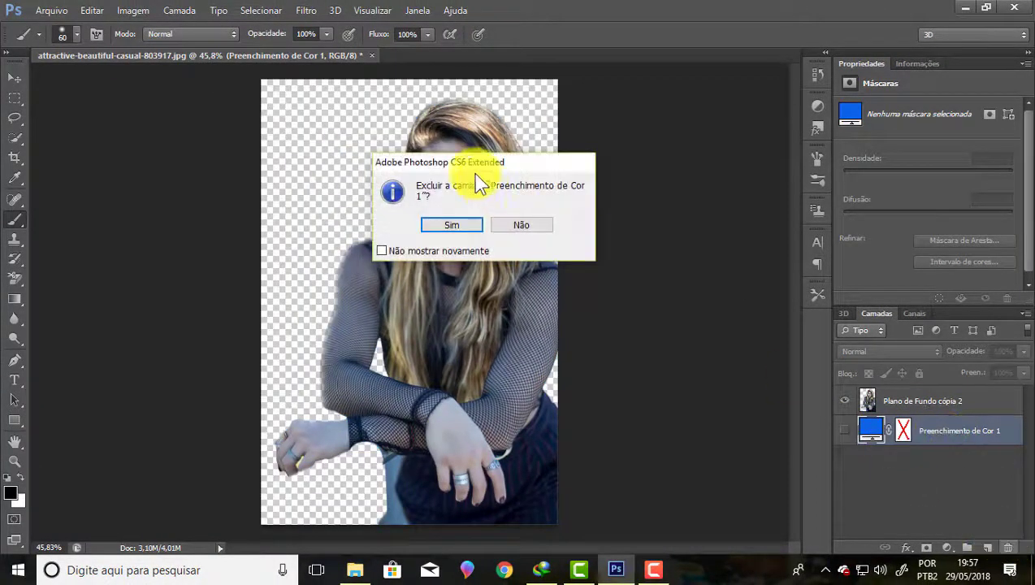
{"action": "left_click", "coordinate": [456, 228]}
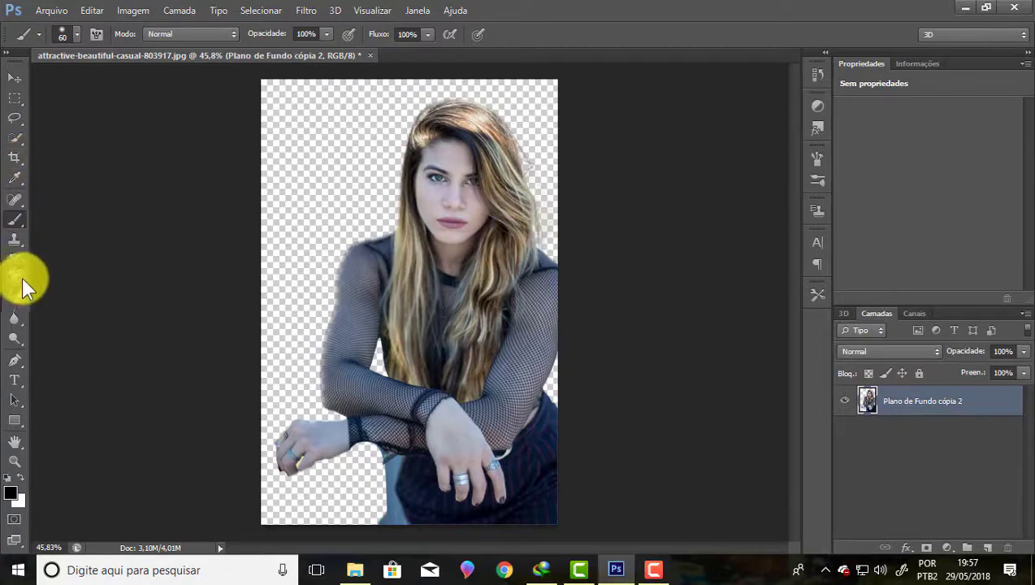
Crop the canvas bottom up to just below the woman's hands, shrinking the document to 2,75M
{"action": "left_click", "coordinate": [14, 157]}
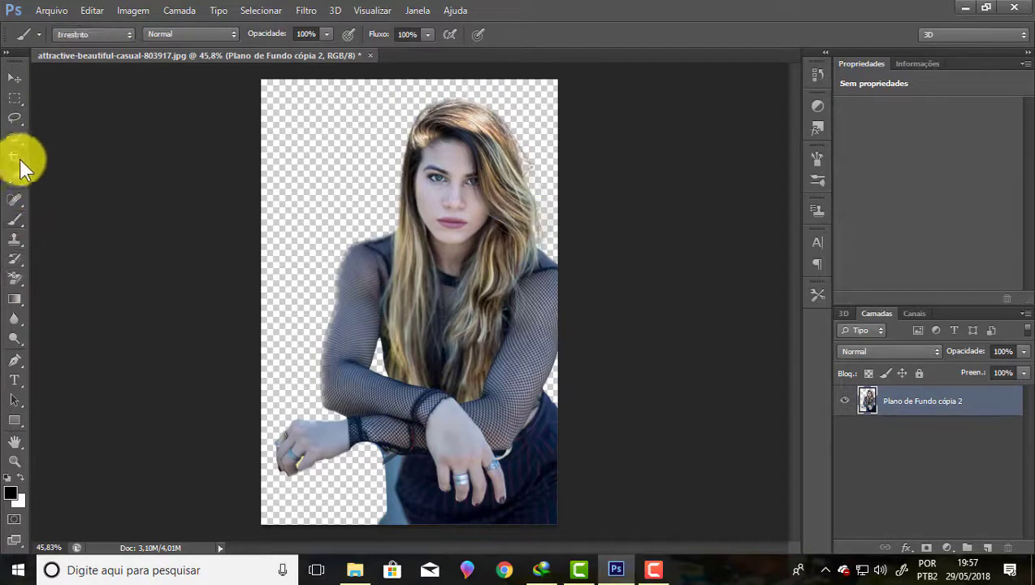
{"action": "mouse_move", "coordinate": [408, 524]}
{"action": "left_mouse_down"}
{"action": "mouse_move", "coordinate": [413, 473]}
{"action": "mouse_move", "coordinate": [418, 491]}
{"action": "left_mouse_up"}
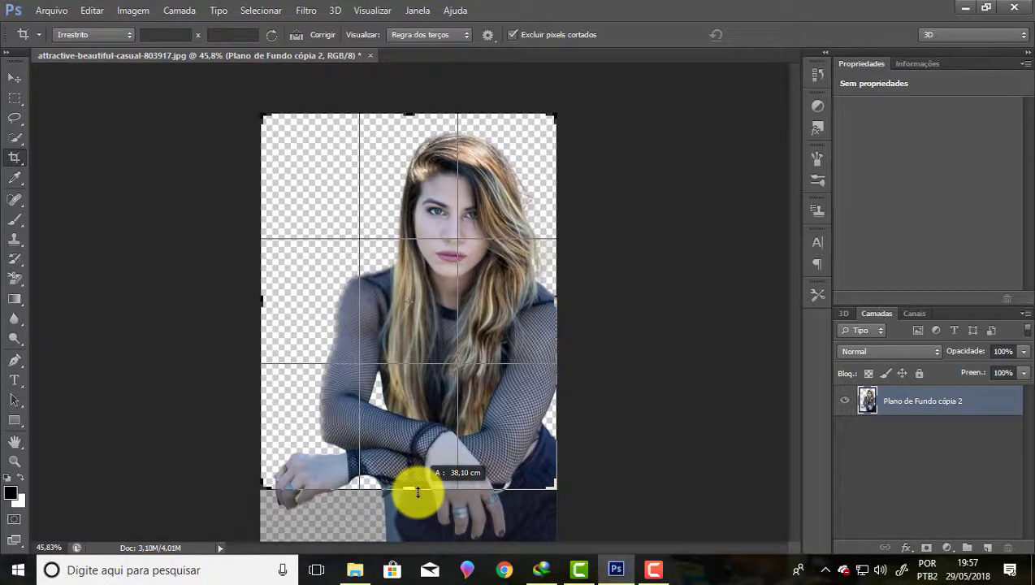
{"action": "key", "text": "Return"}
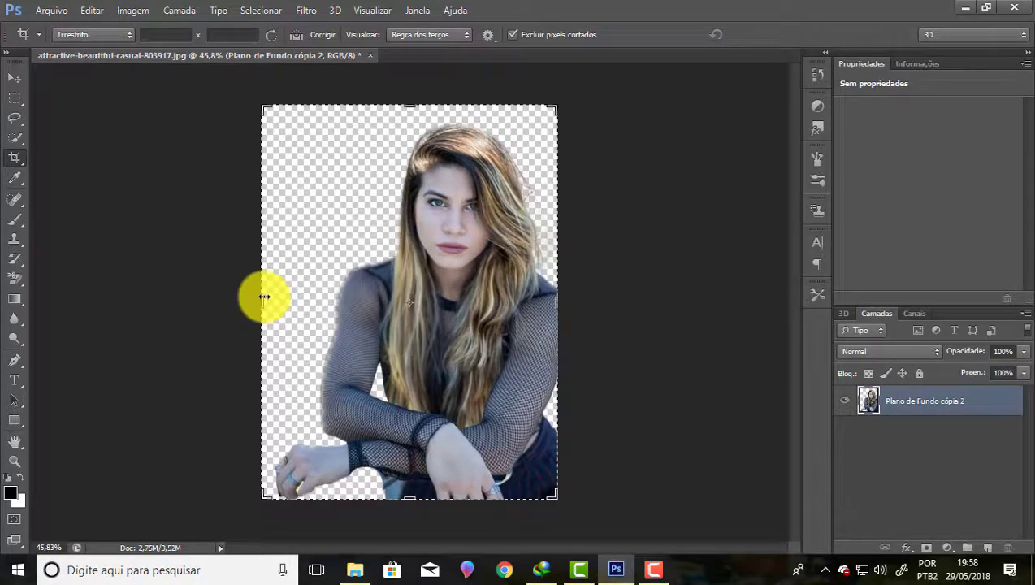
Save the image as 'modelo 01' in Photoshop PSD format inside the cantores banda folder
{"action": "left_click", "coordinate": [48, 12]}
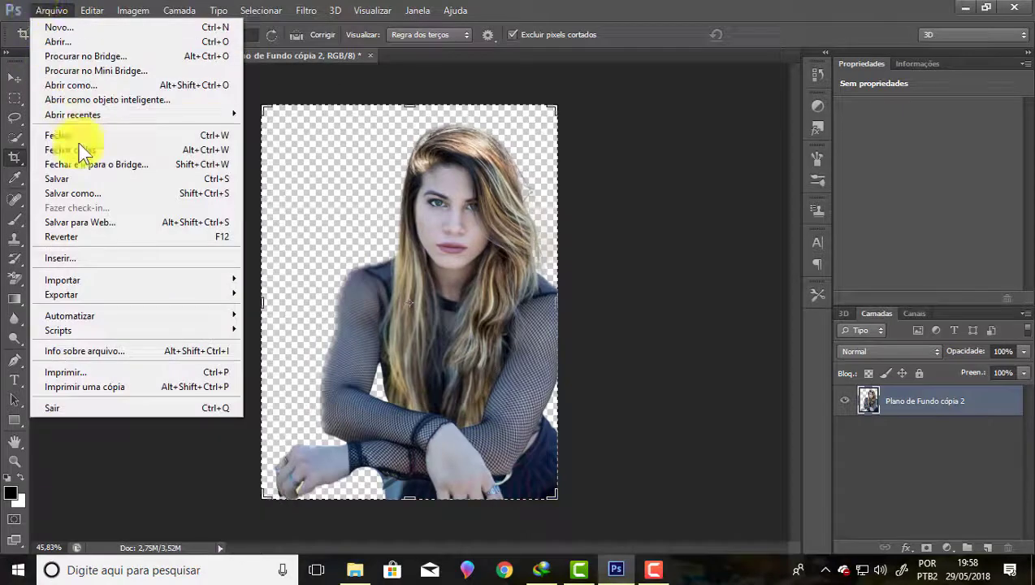
{"action": "left_click", "coordinate": [83, 193]}
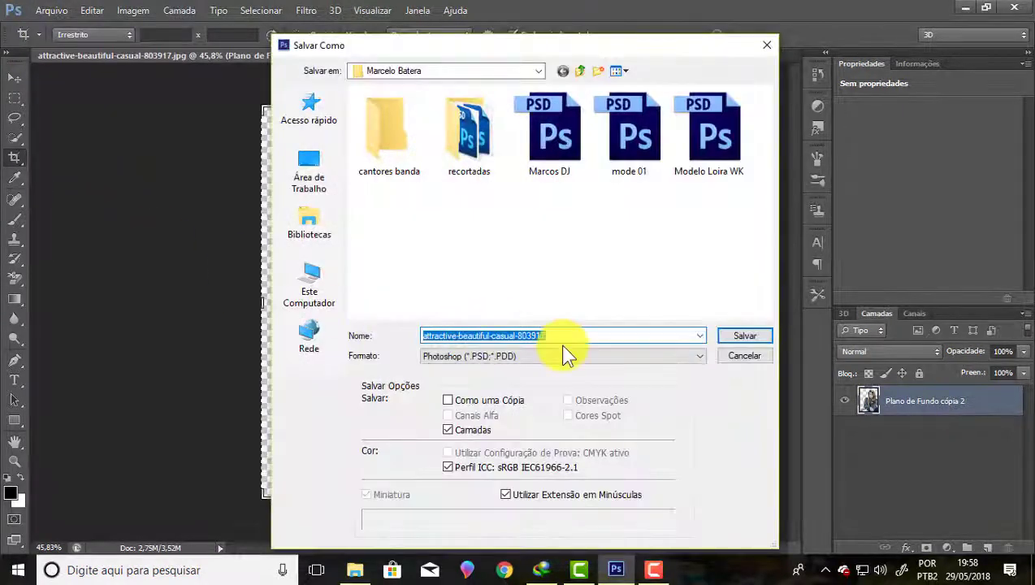
{"action": "double_click", "coordinate": [388, 136]}
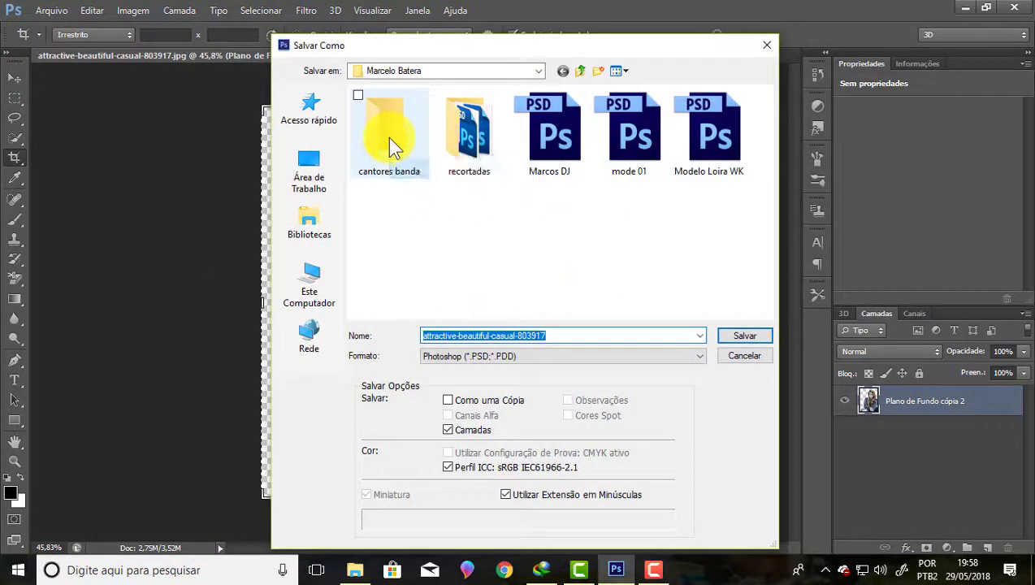
{"action": "left_click", "coordinate": [573, 333]}
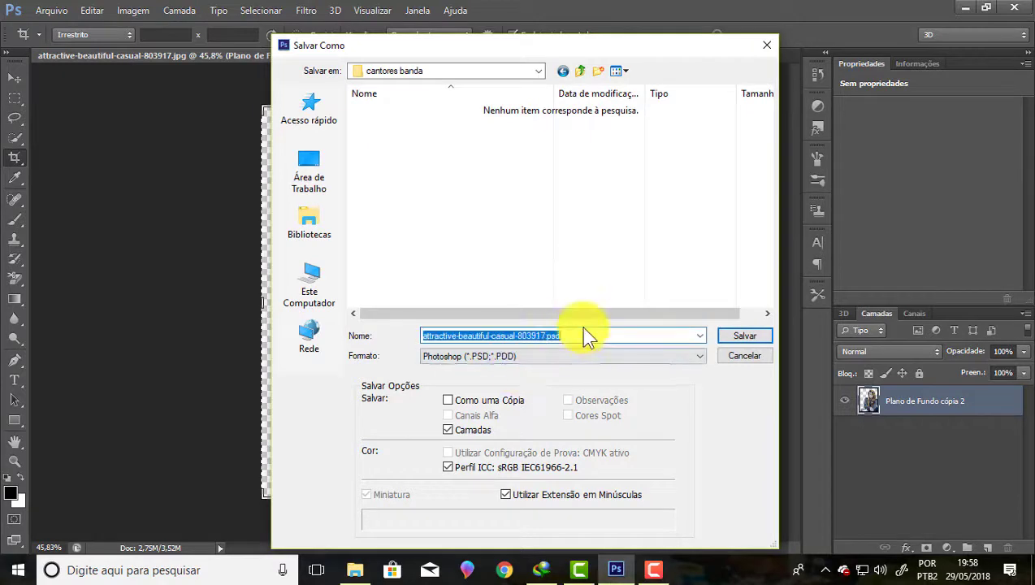
{"action": "type", "text": "modelo"}
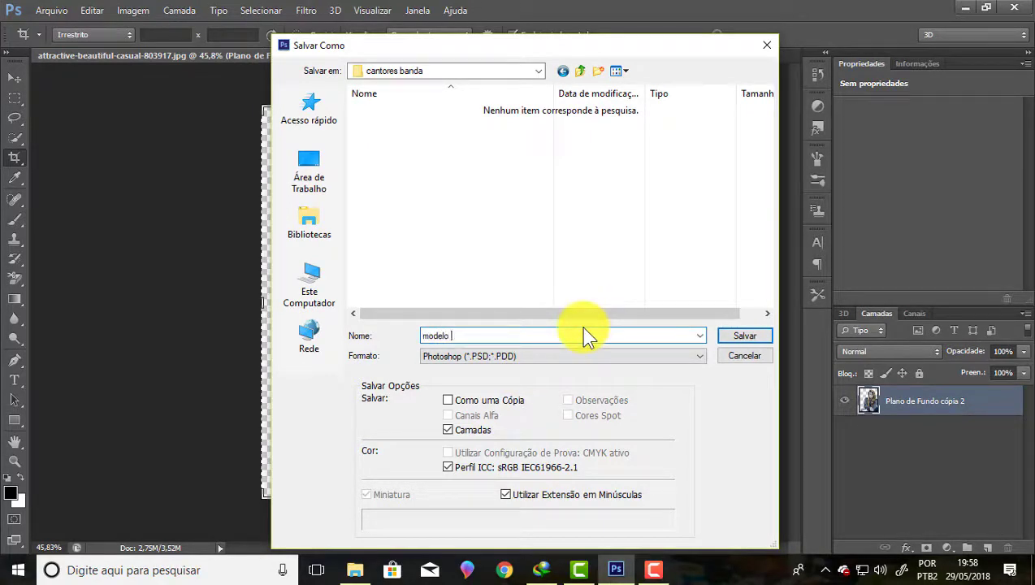
{"action": "type", "text": " 01"}
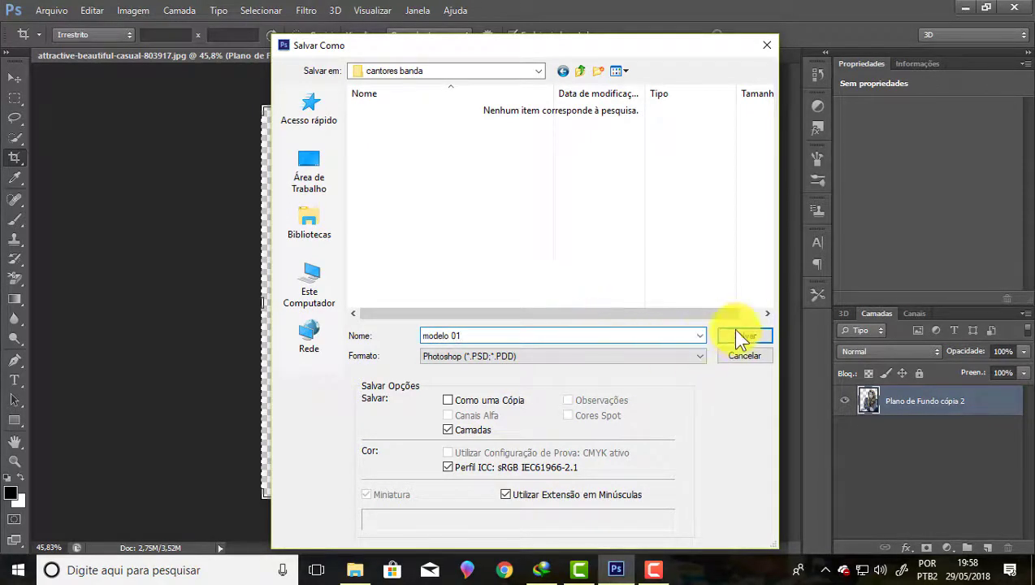
{"action": "left_click", "coordinate": [736, 333]}
{"action": "left_click", "coordinate": [718, 169]}
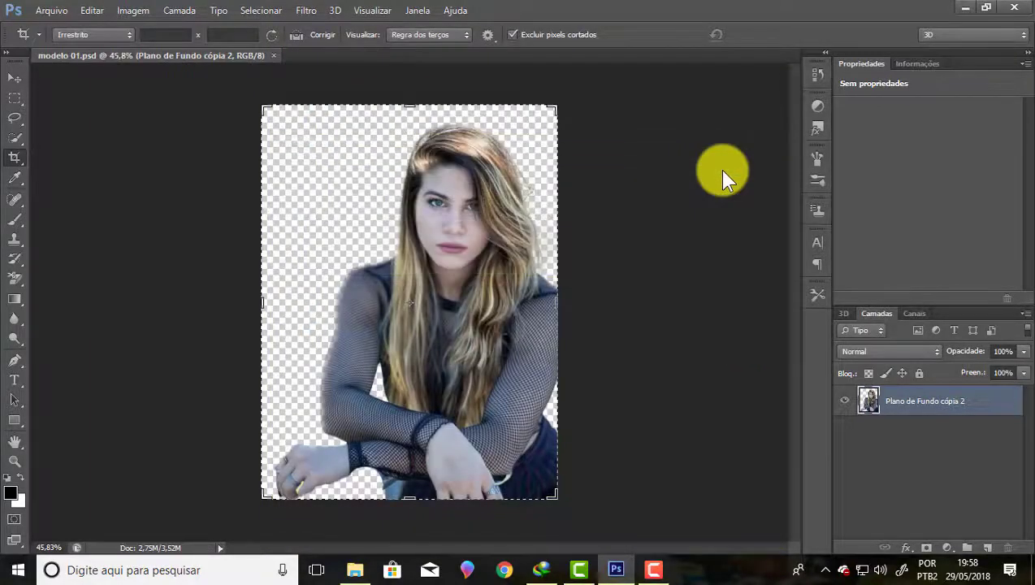
{"action": "mouse_move", "coordinate": [653, 570]}
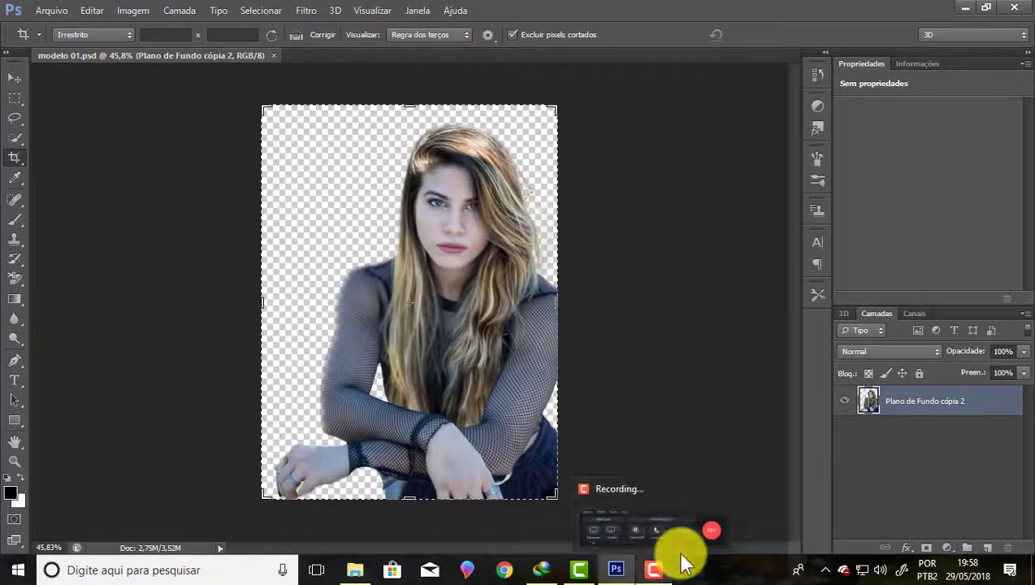
Restore the Camtasia Recorder controls and move them to the lower right of the screen
{"action": "left_click", "coordinate": [668, 535]}
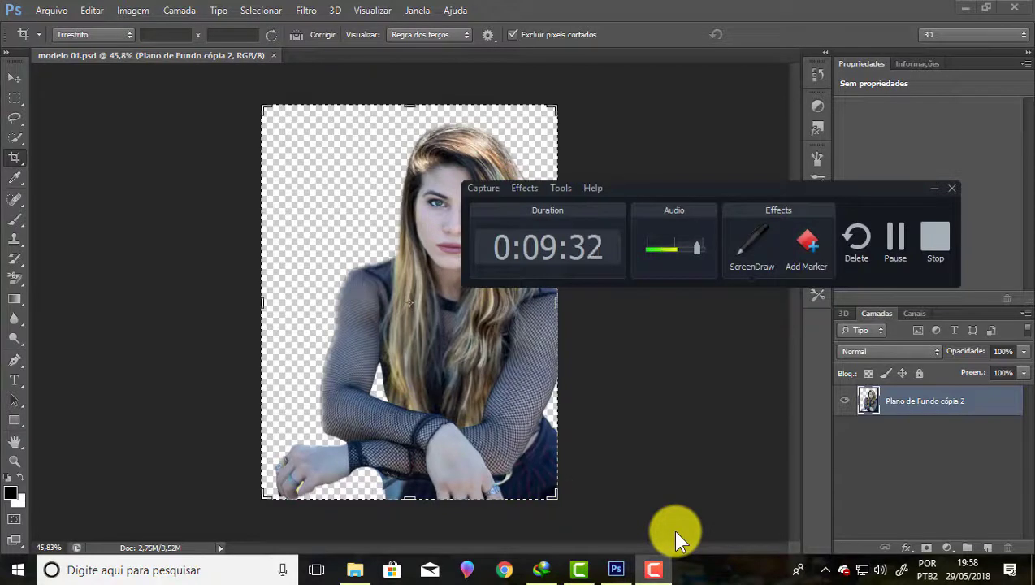
{"action": "left_click_drag", "start_coordinate": [713, 189], "coordinate": [786, 455]}
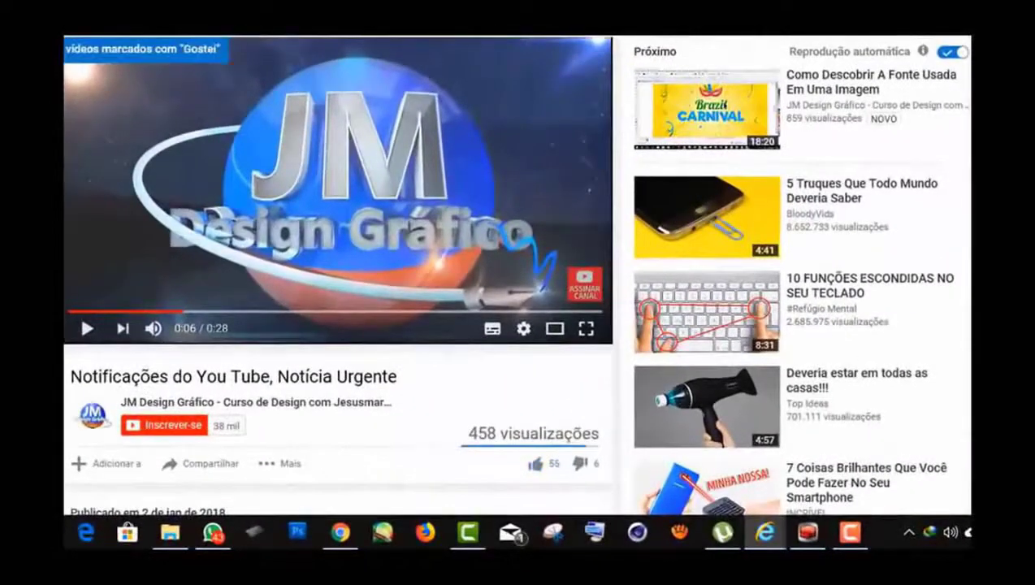
Like the video, subscribe to JM Design Gráfico, and set its notifications to Todas
{"action": "left_click", "coordinate": [536, 464]}
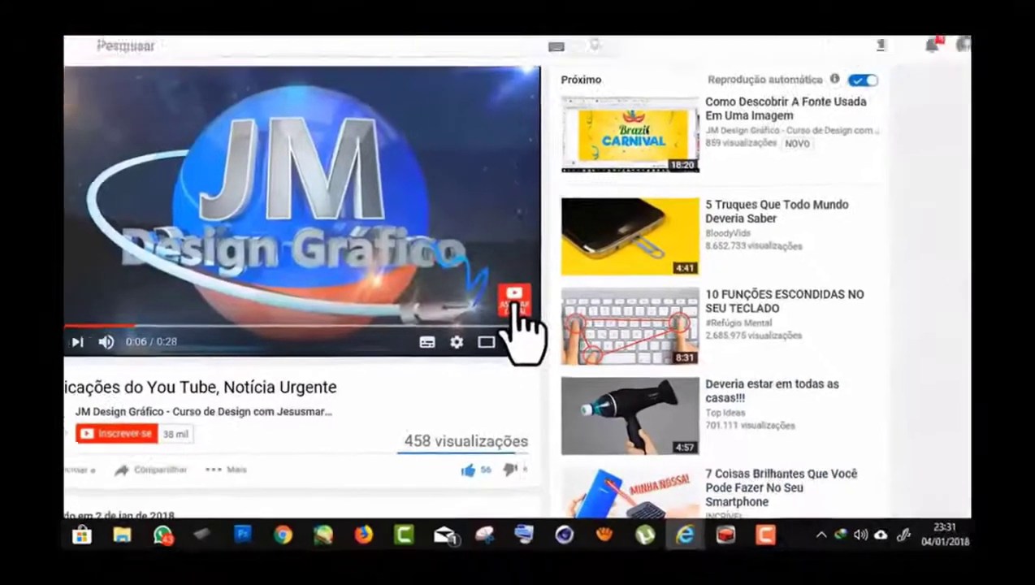
{"action": "left_click", "coordinate": [582, 286]}
{"action": "left_click", "coordinate": [843, 242]}
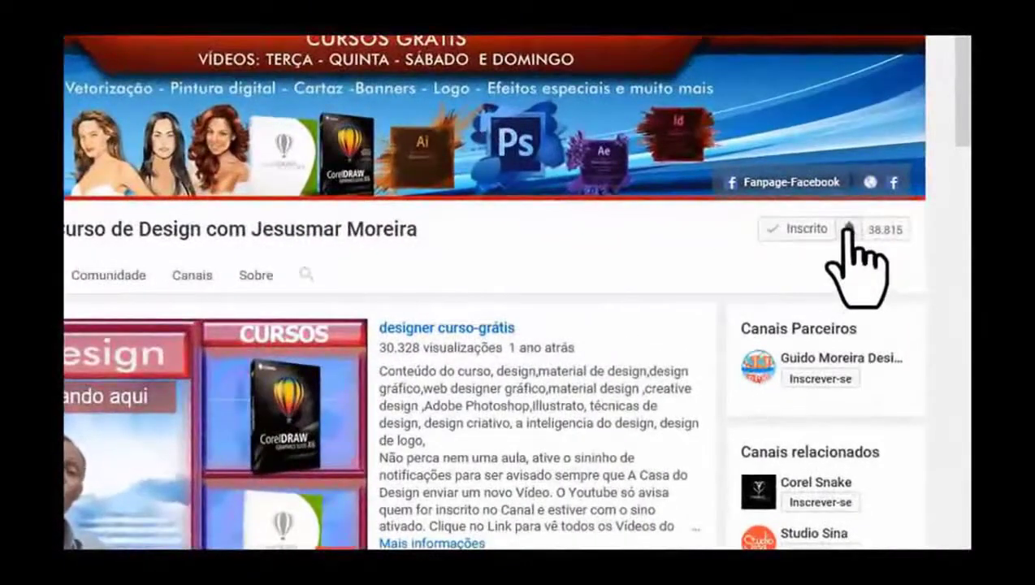
{"action": "left_click", "coordinate": [847, 228]}
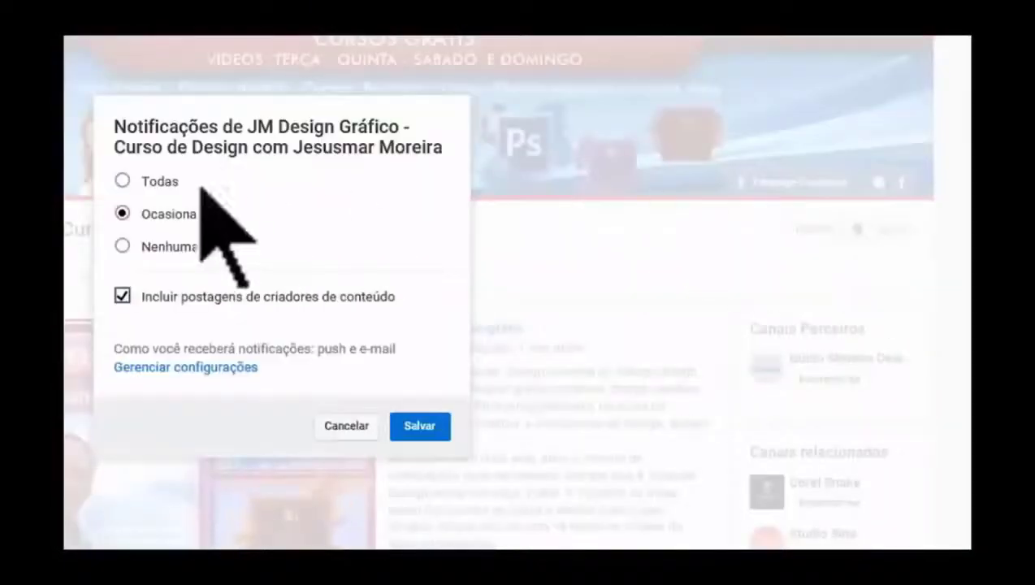
{"action": "left_click", "coordinate": [121, 180]}
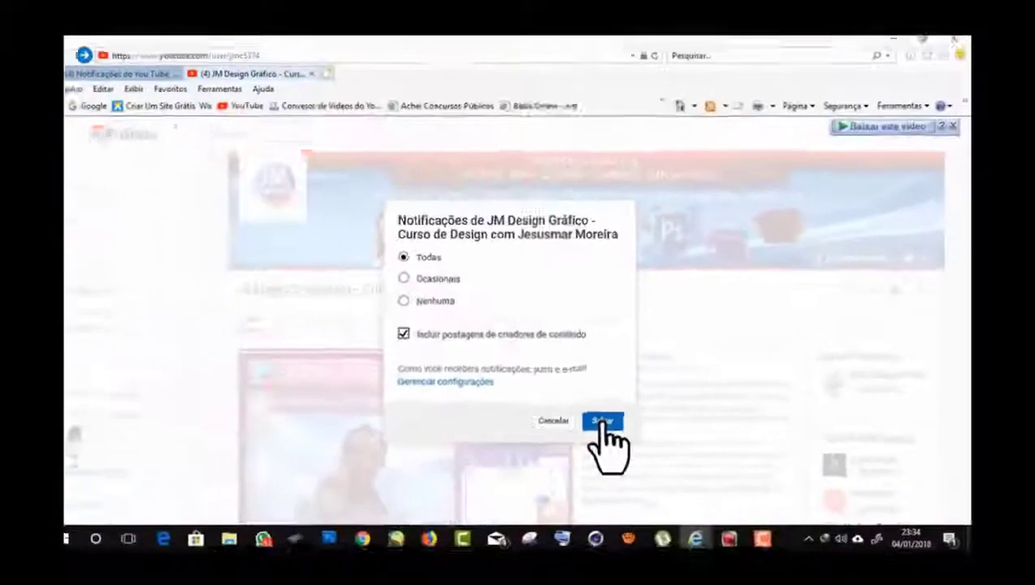